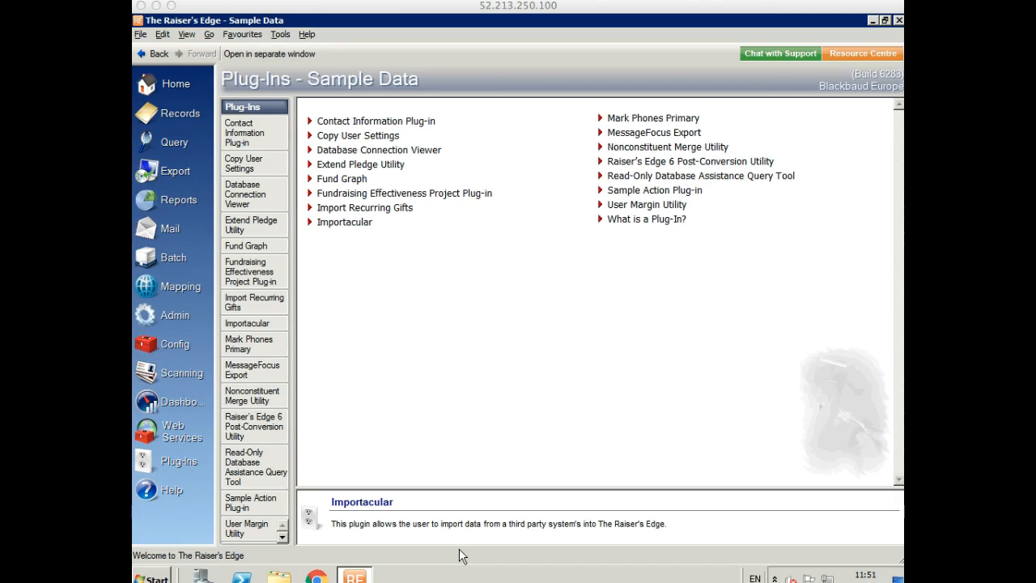
- Launch the Importacular plug-in and start an import from the Formstack data source
click(345, 223)
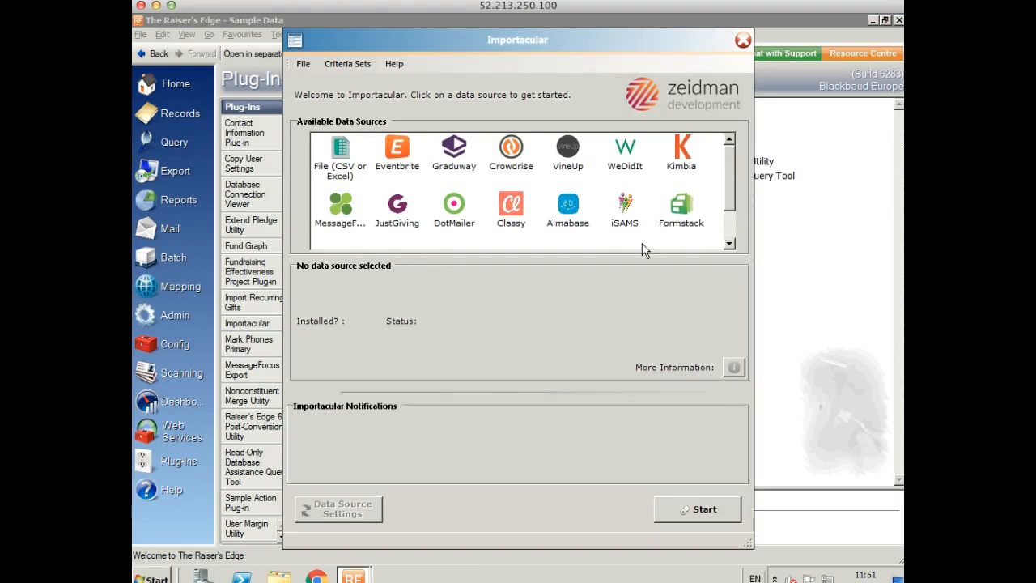
click(683, 212)
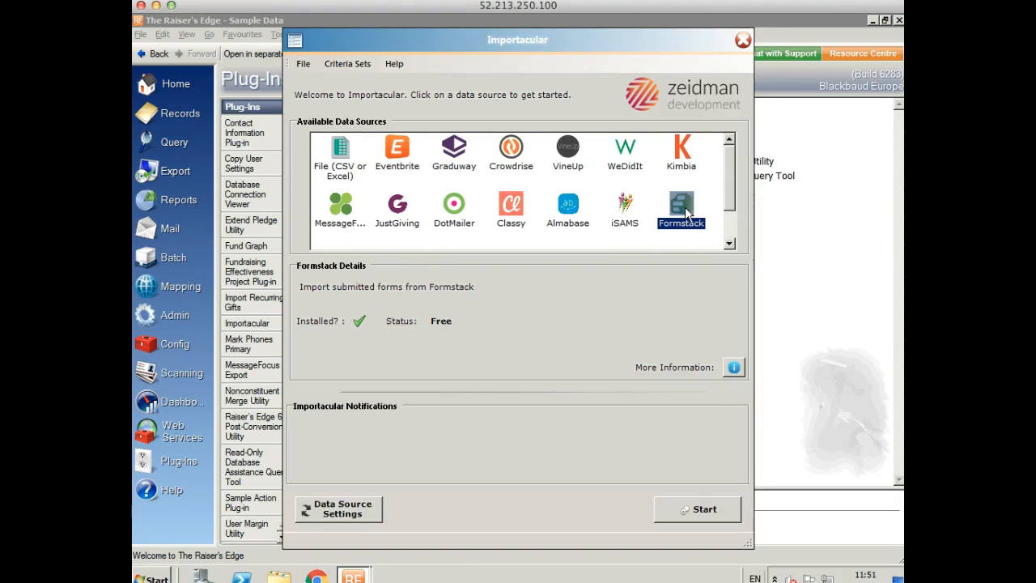
click(697, 512)
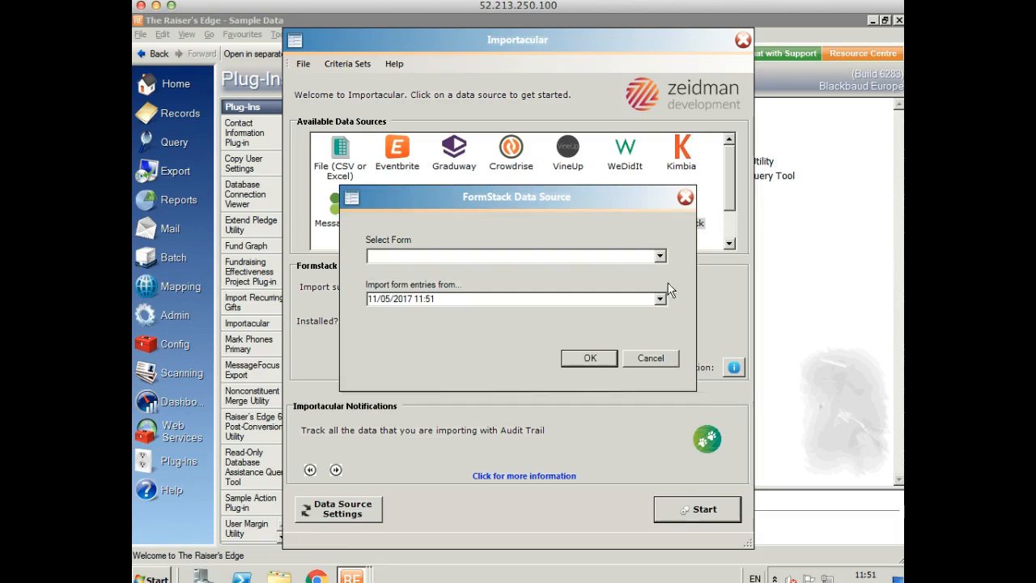
- Load the DZ Donations form entries submitted from 01/02/2017 onwards
click(659, 257)
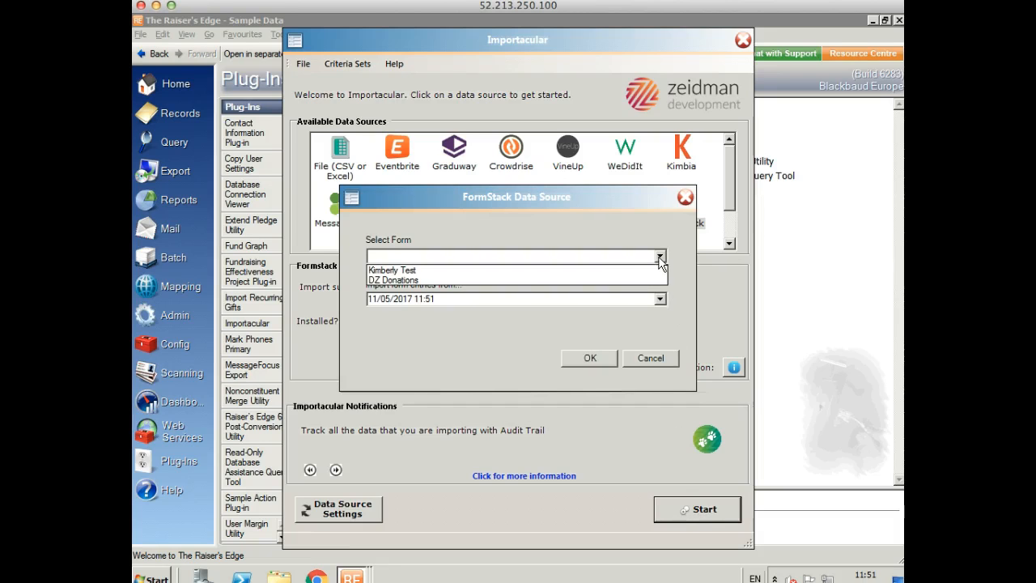
click(600, 280)
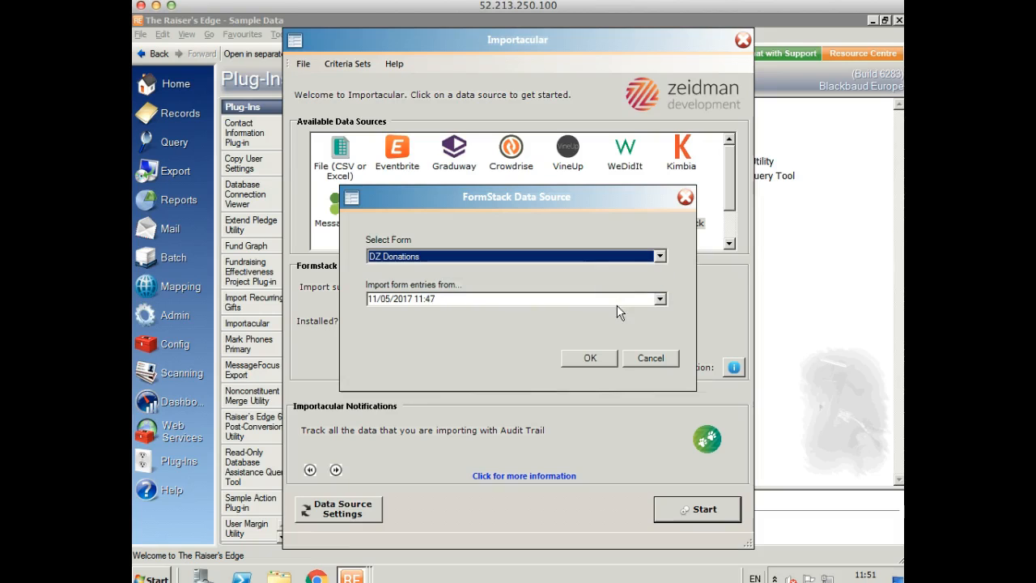
click(659, 300)
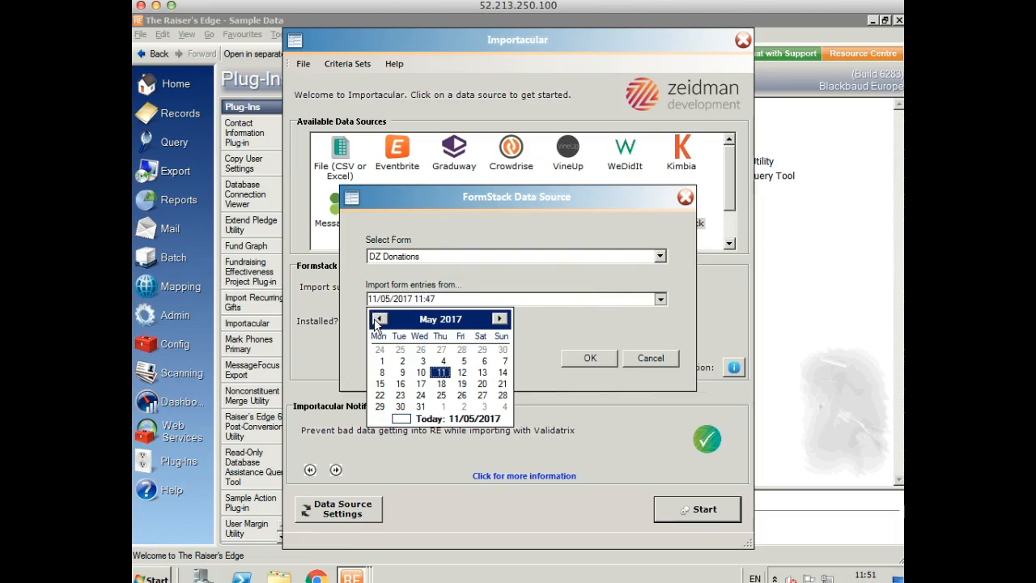
click(378, 319)
click(377, 319)
click(378, 319)
click(420, 348)
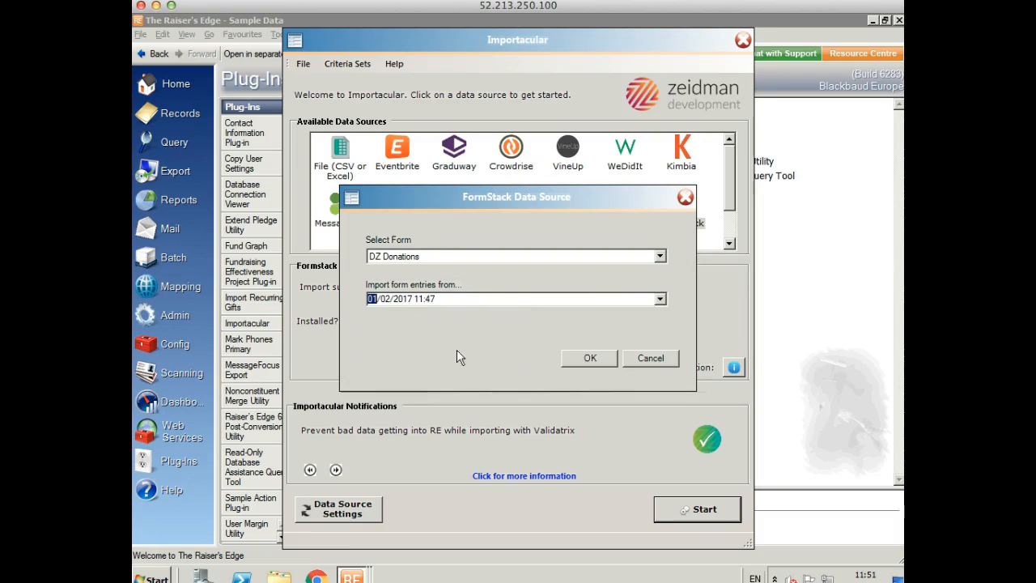
click(590, 359)
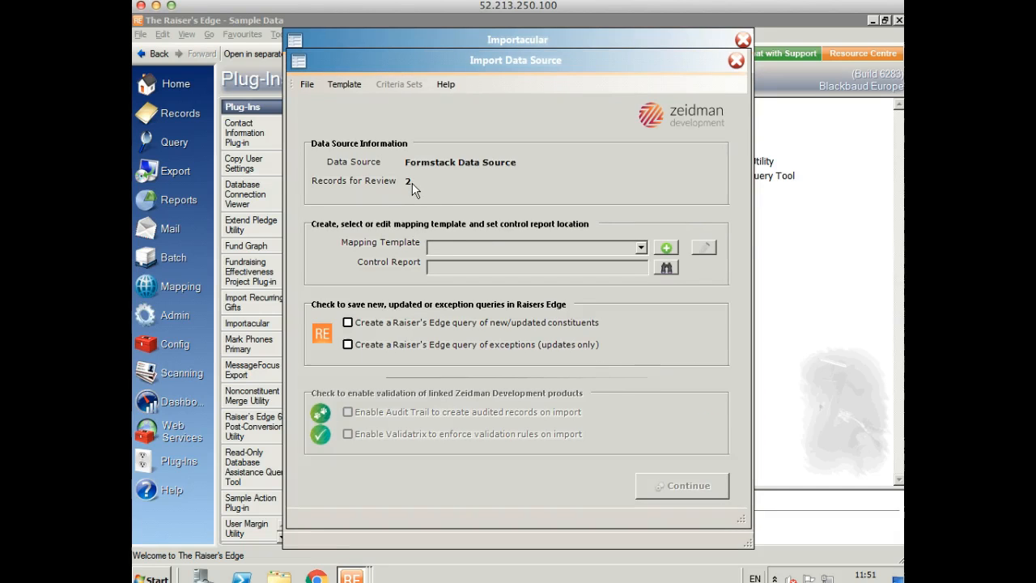
- Select the existing test mapping template for the Formstack import and open it for editing
click(640, 248)
click(628, 262)
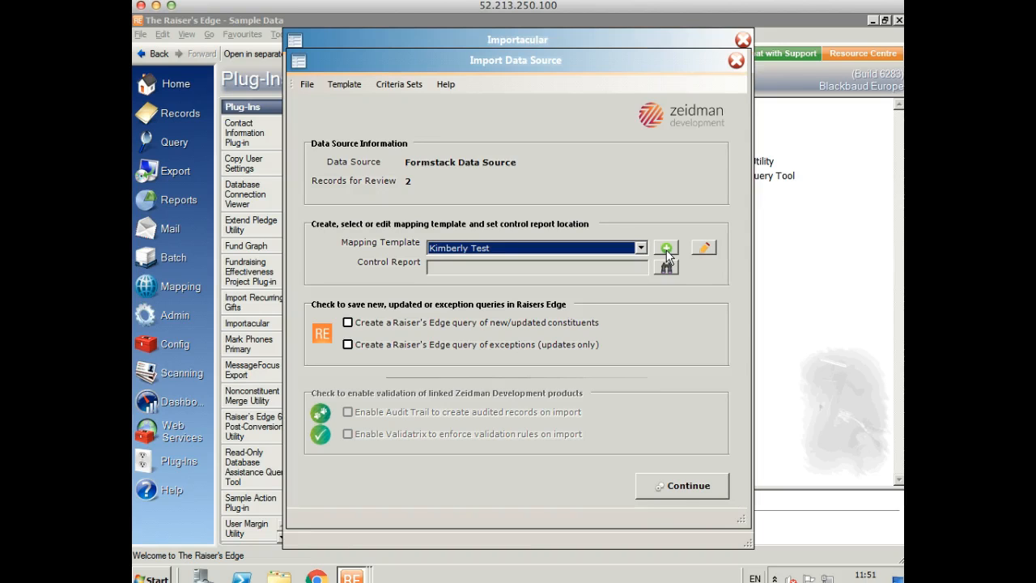
click(709, 250)
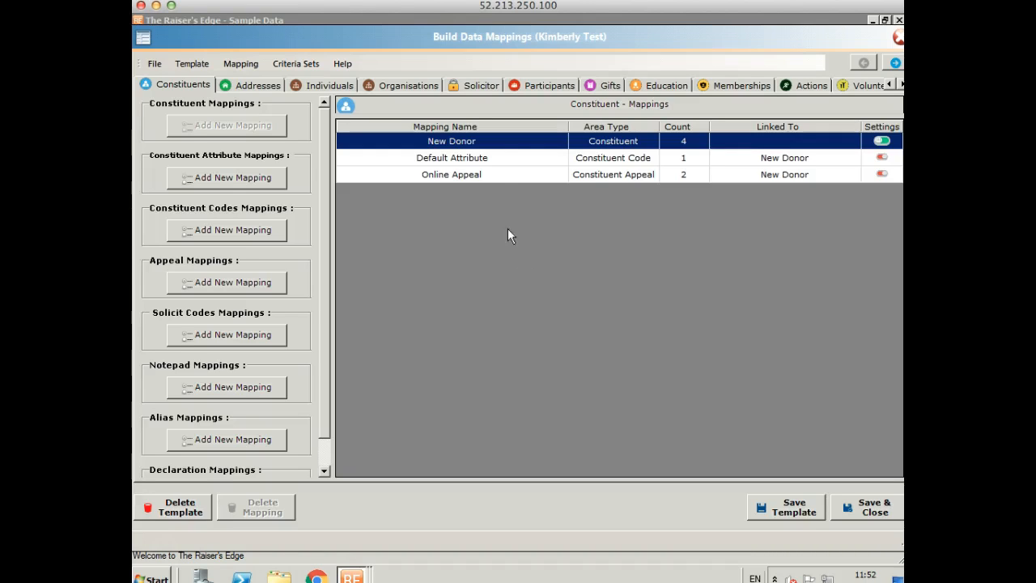
- In the New Donor constituent mapping, map First Name to Name (first), check the remaining fields and save the mapping
double_click(471, 144)
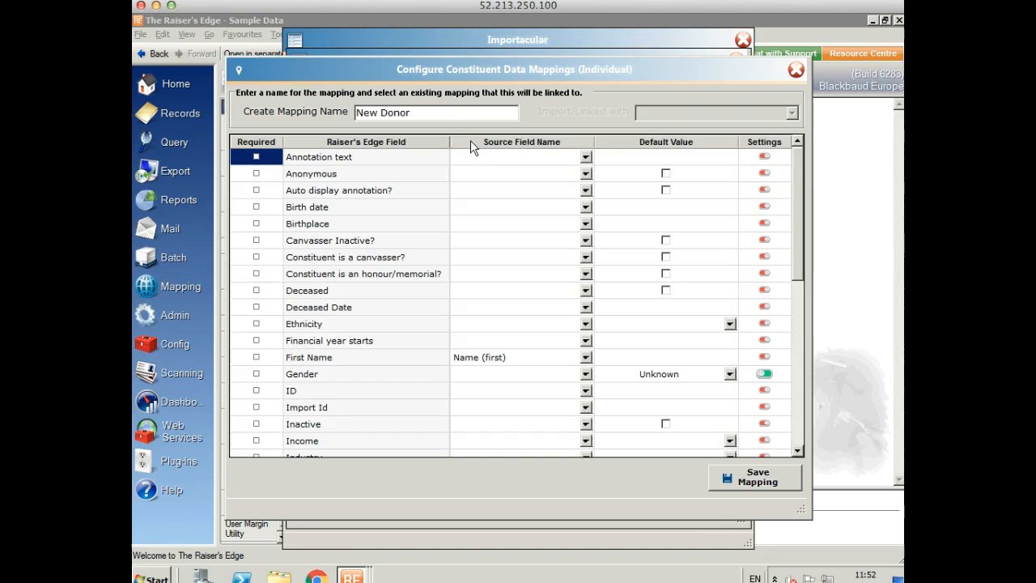
click(710, 290)
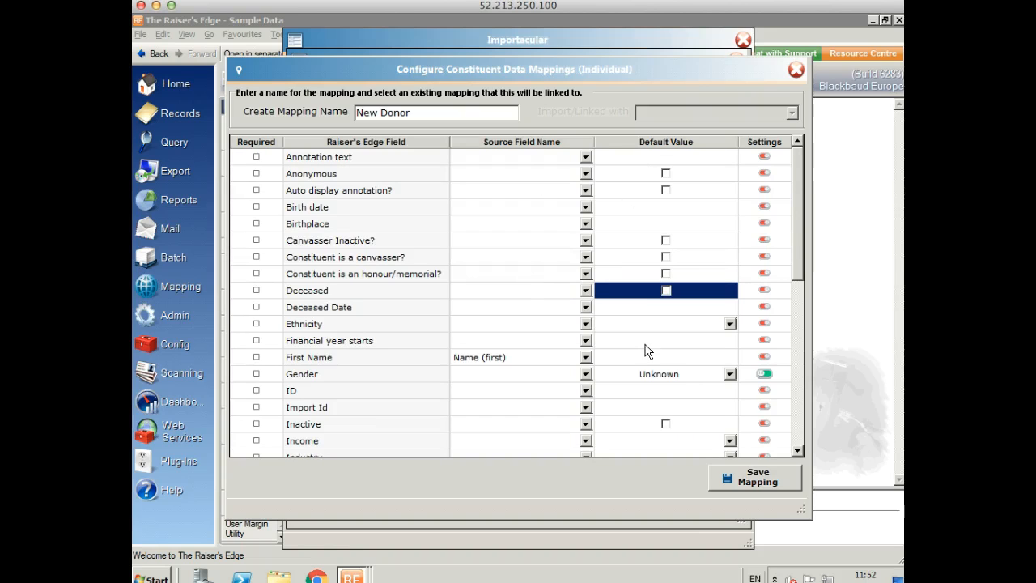
click(586, 357)
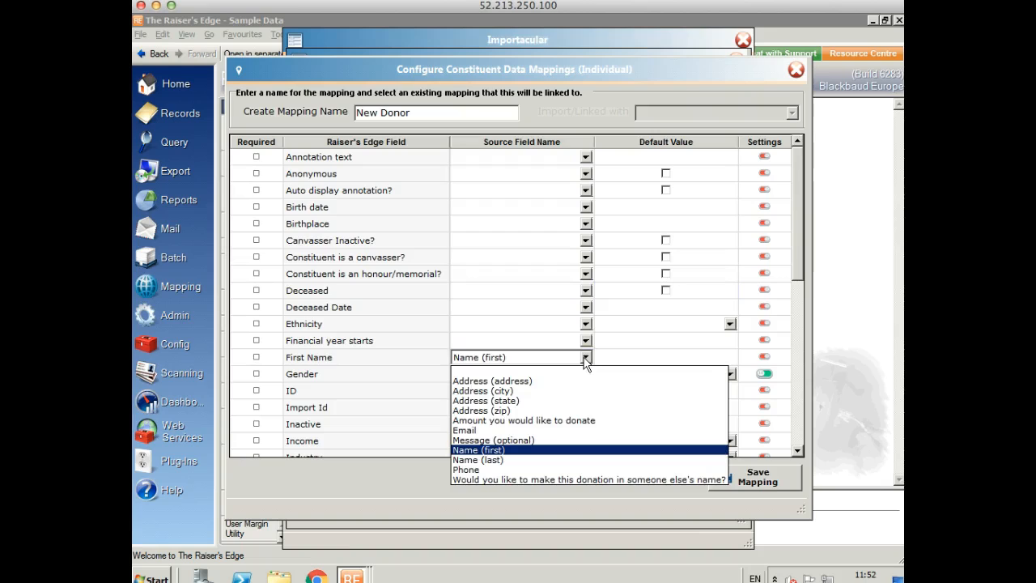
click(473, 452)
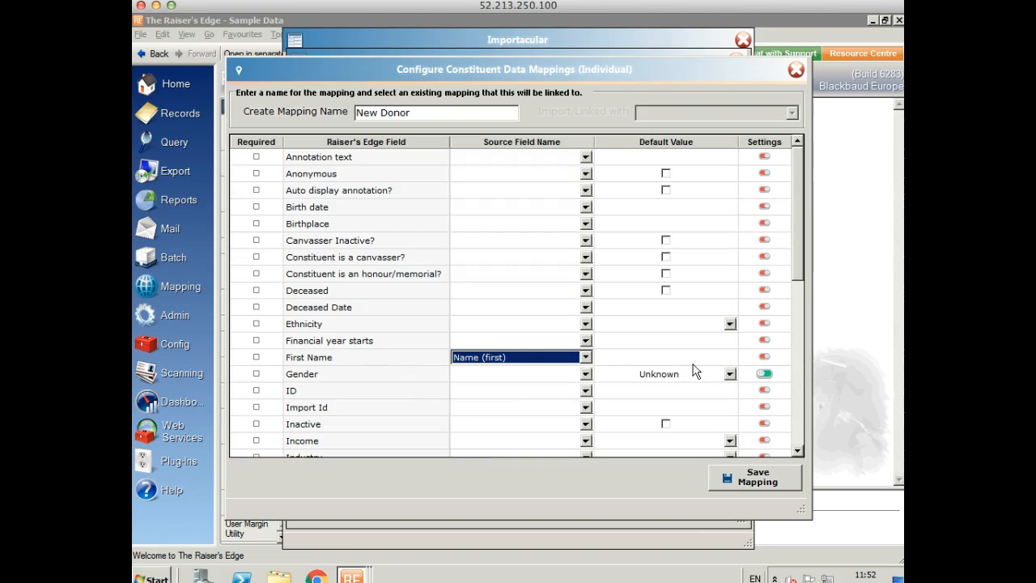
click(793, 439)
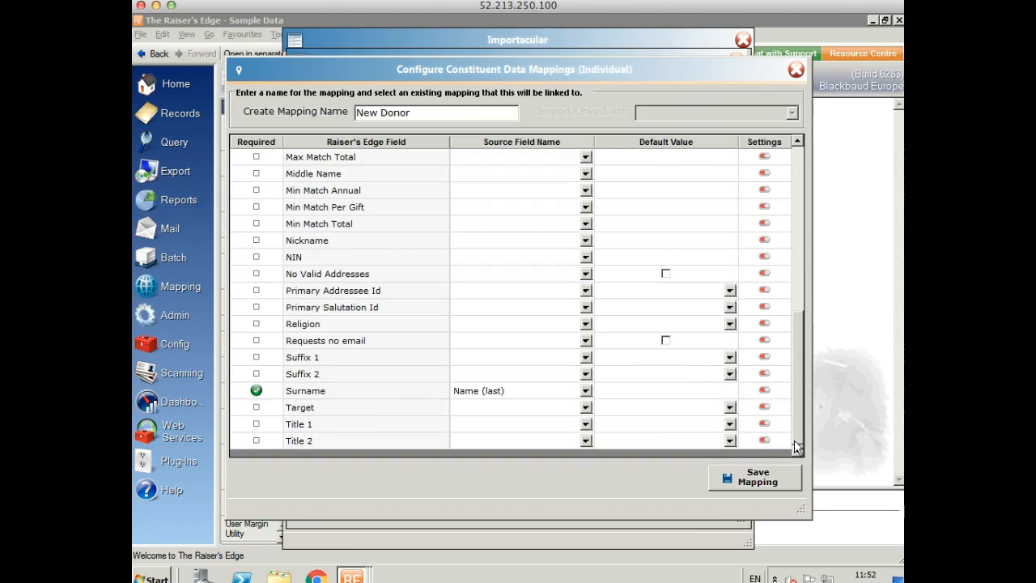
click(793, 224)
click(797, 172)
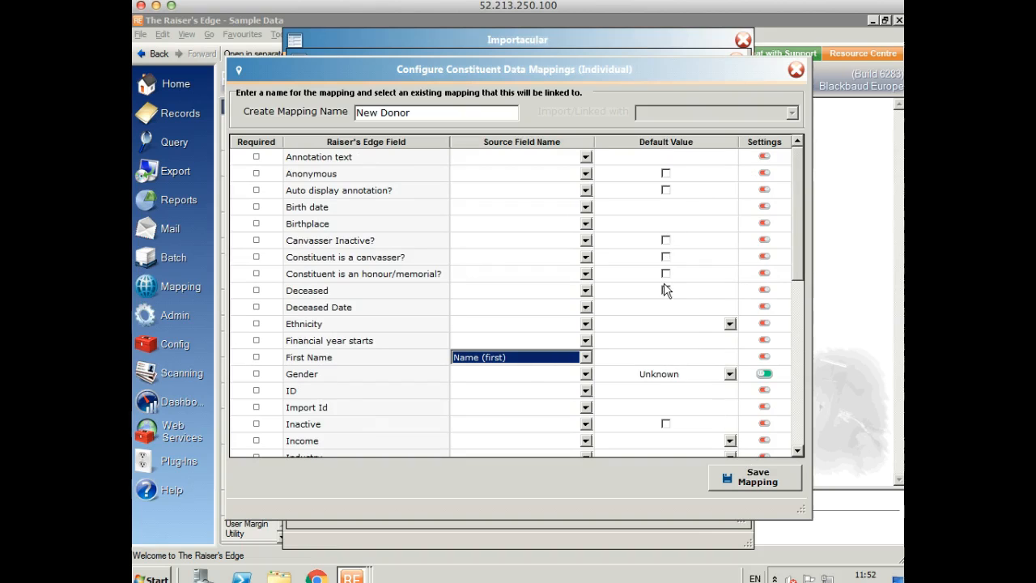
click(736, 477)
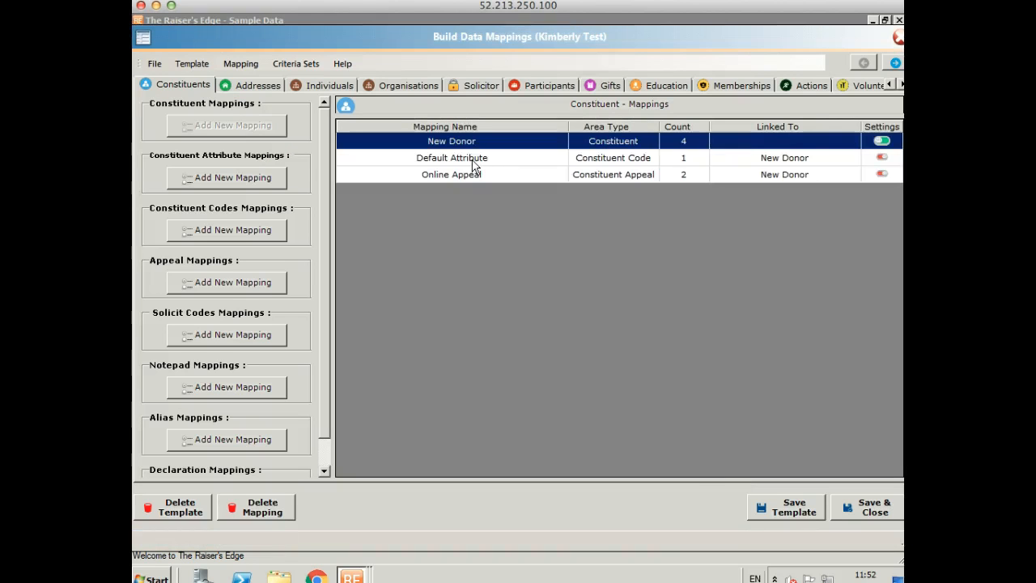
- Review the Default Attribute constituent code mapping and the New Donor Address mapping, saving each without changes
double_click(475, 160)
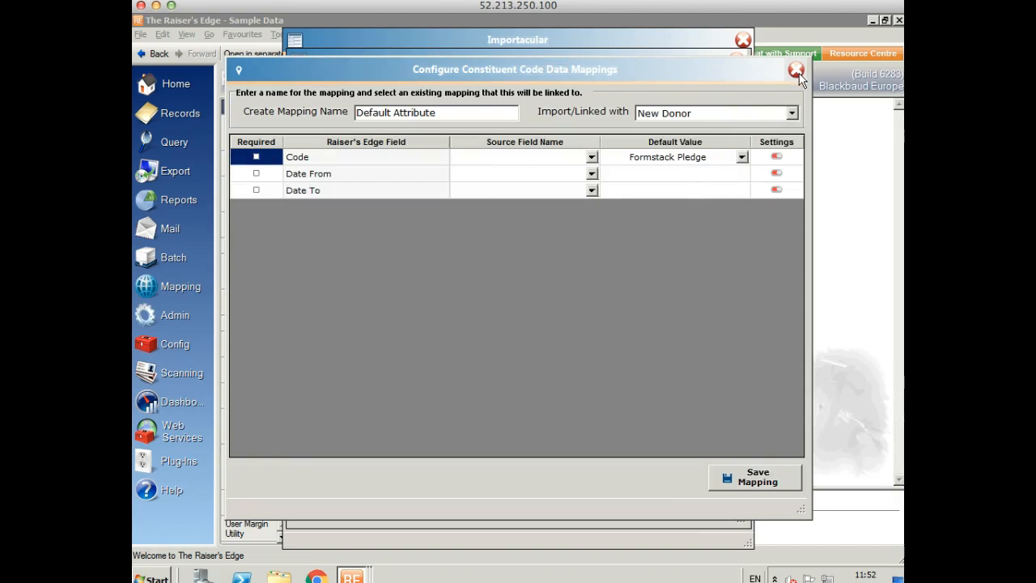
click(745, 480)
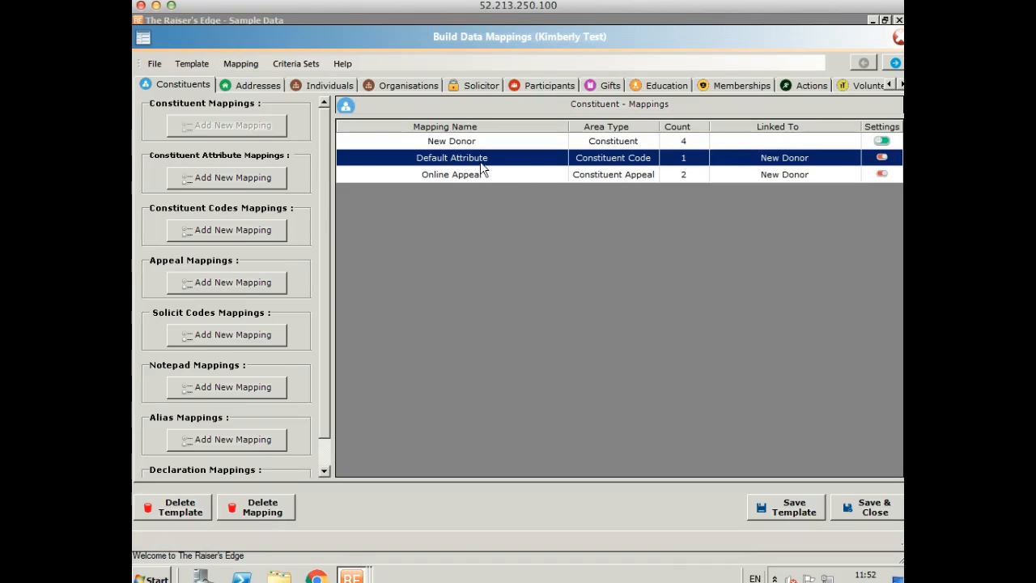
click(250, 88)
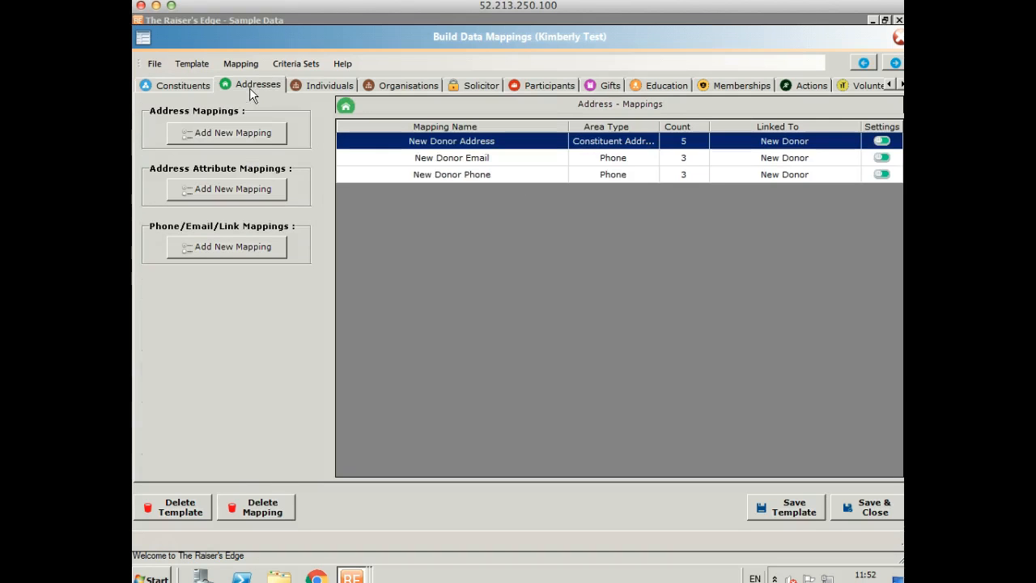
double_click(520, 143)
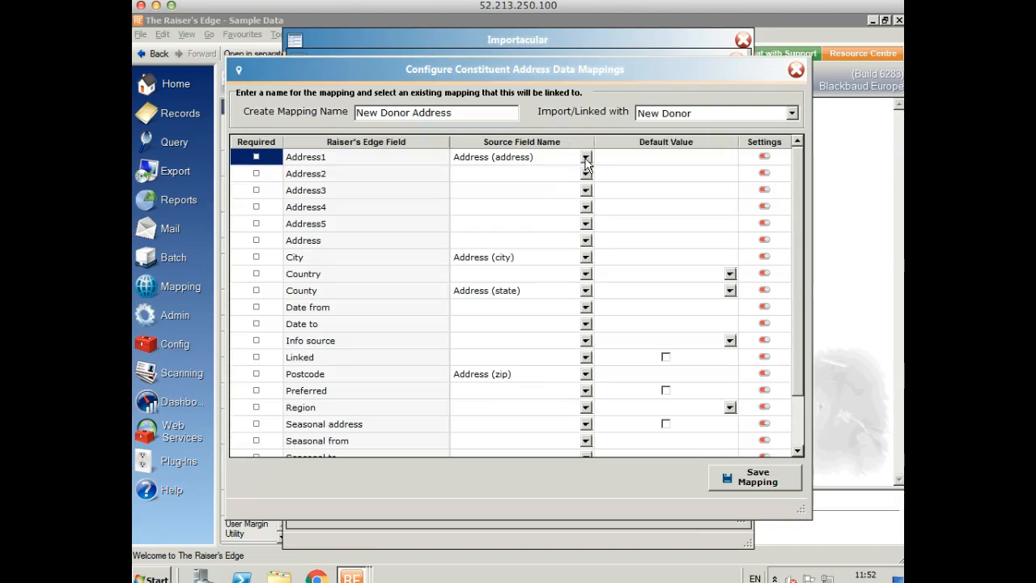
click(585, 157)
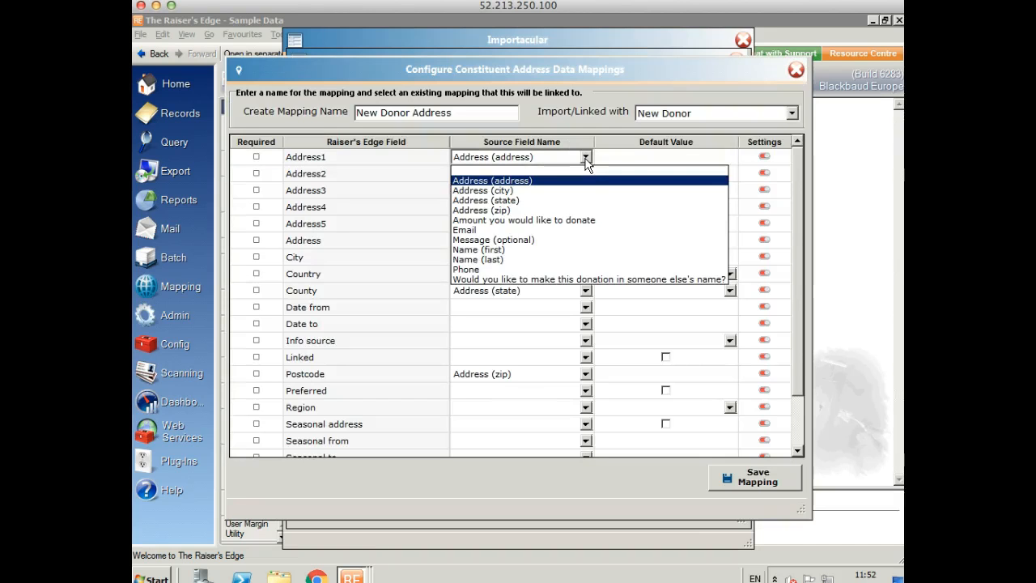
click(586, 160)
click(794, 444)
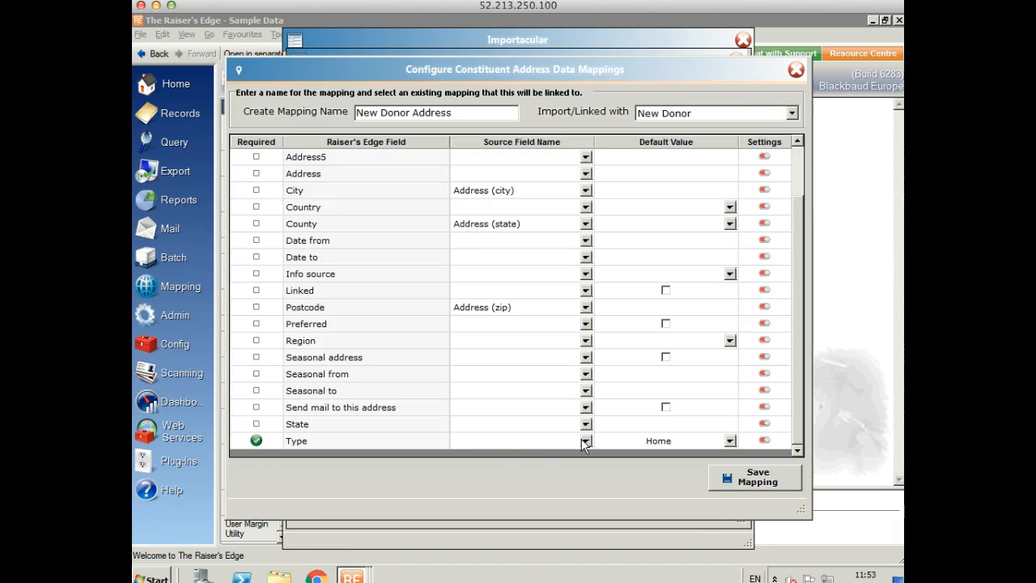
click(753, 478)
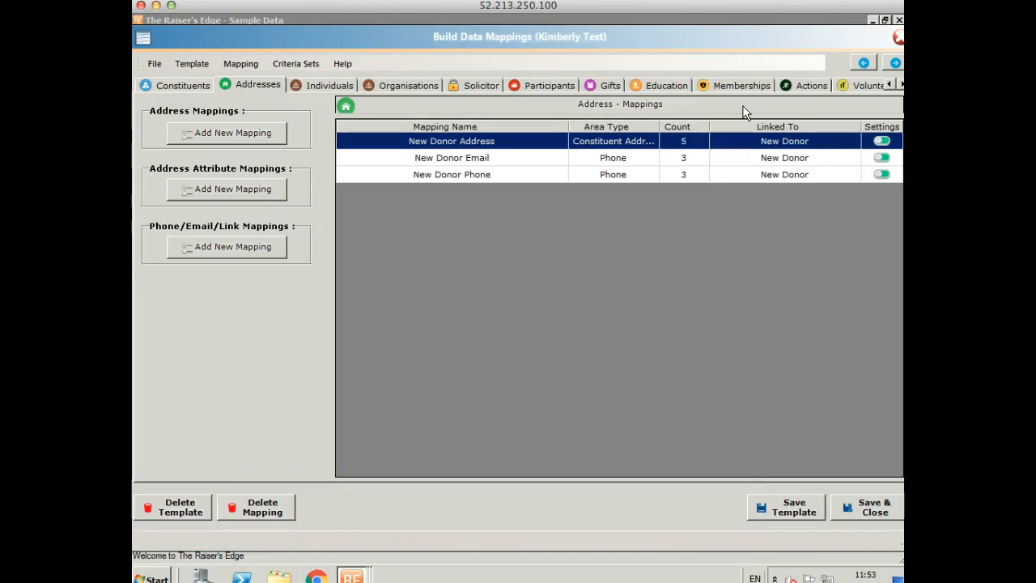
- Review and save the Online Donations gift mapping, and save and close the mapping template
click(609, 87)
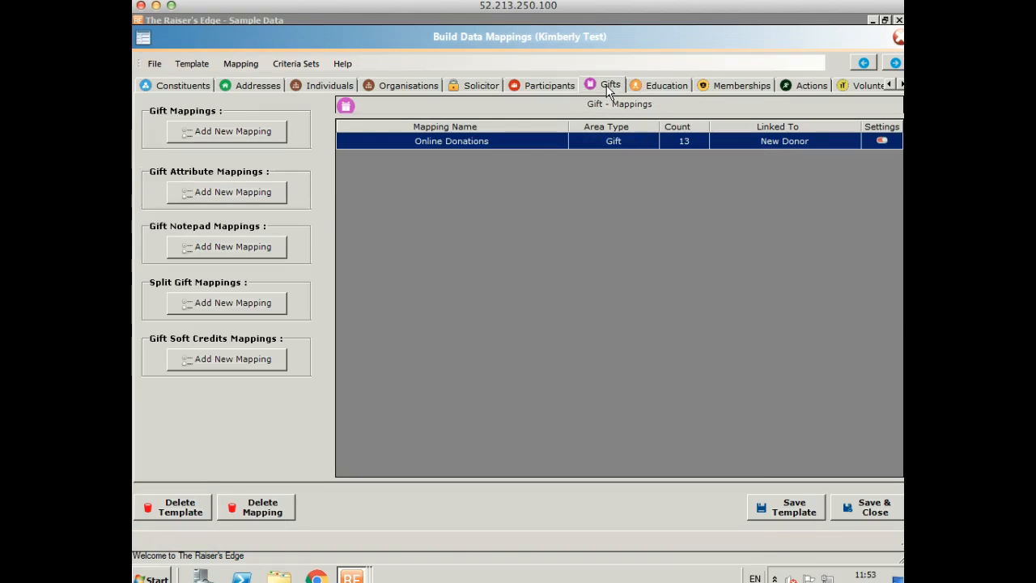
double_click(508, 141)
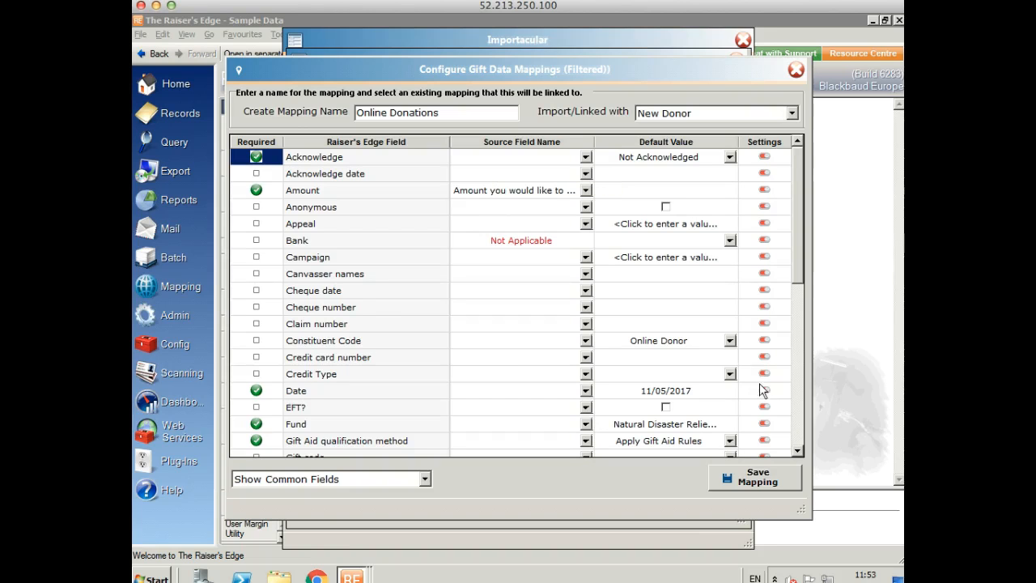
click(759, 478)
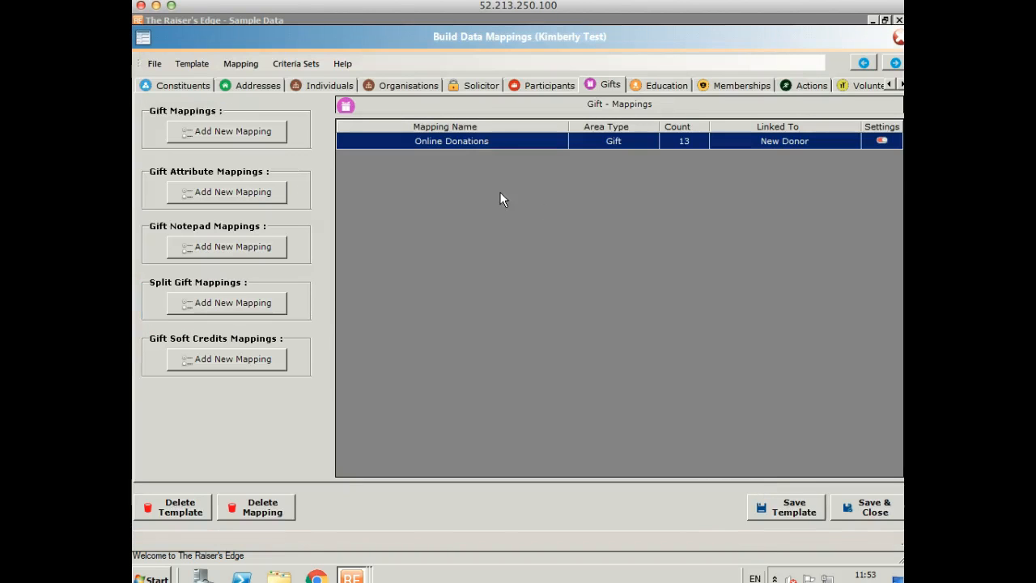
click(847, 510)
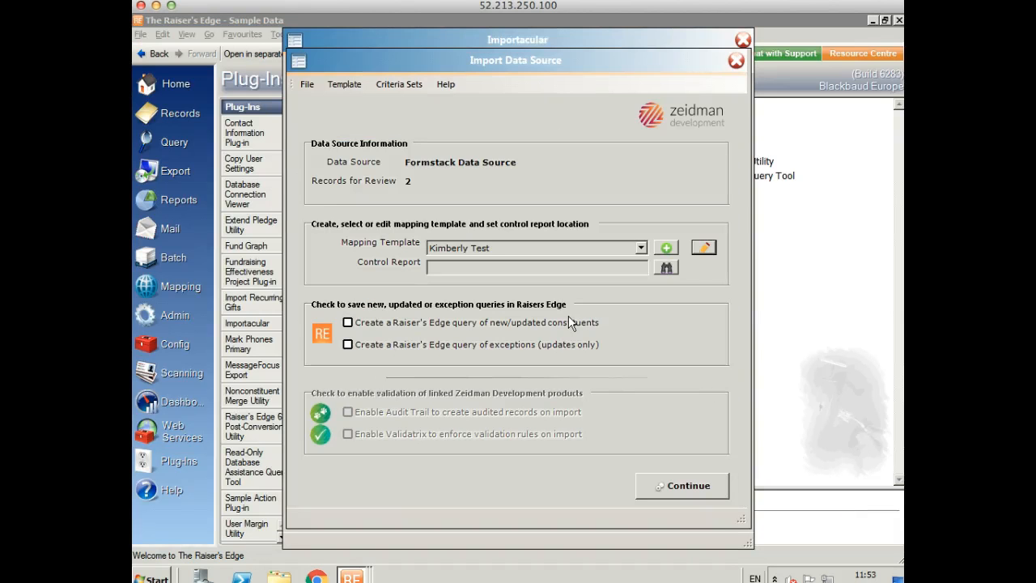
- Set the control report location to control.xlsx on the Desktop, replacing the existing file
click(661, 267)
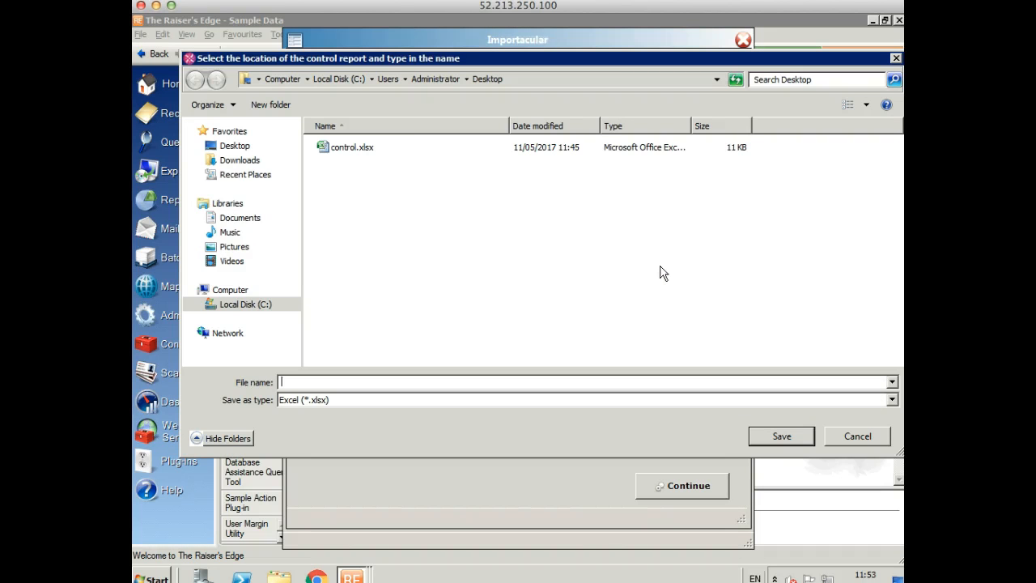
click(381, 149)
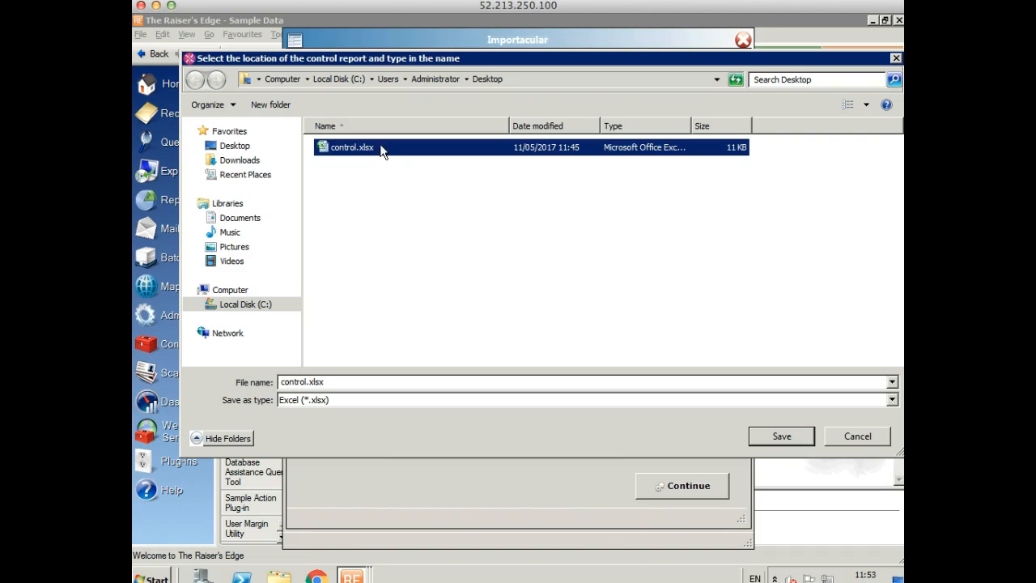
click(770, 438)
click(564, 304)
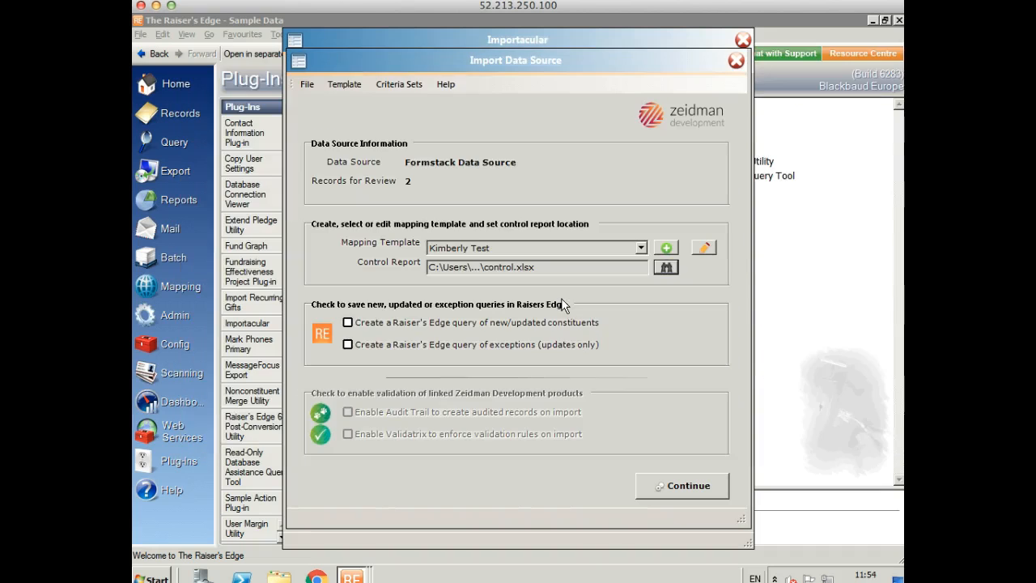
- Enable creation of a Raiser's Edge query of new/updated constituents and continue to the data review
click(347, 322)
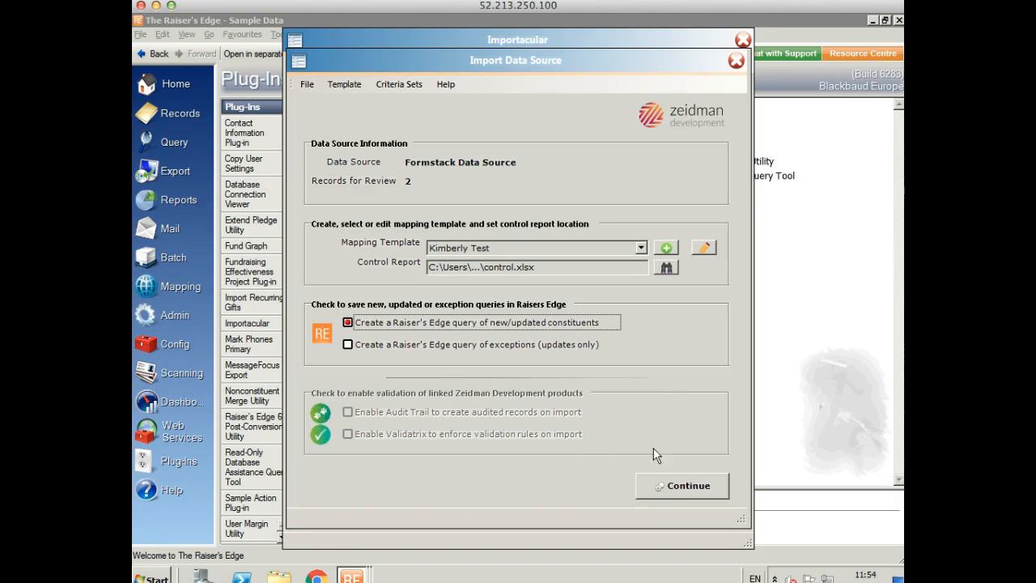
click(673, 489)
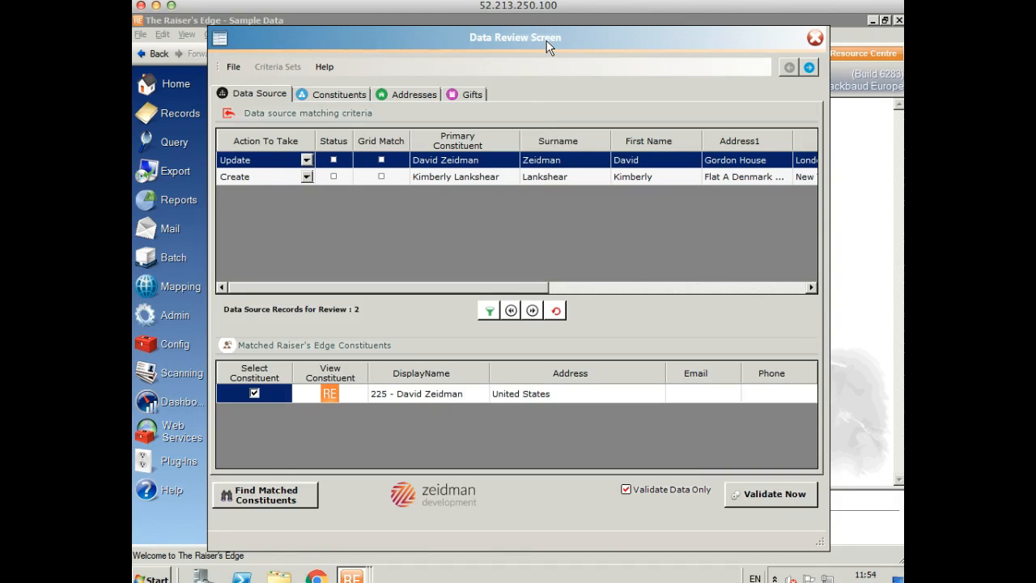
- Examine the data source records' address, email and match quality details against the matched Raiser's Edge constituents
drag(543, 26, 540, 16)
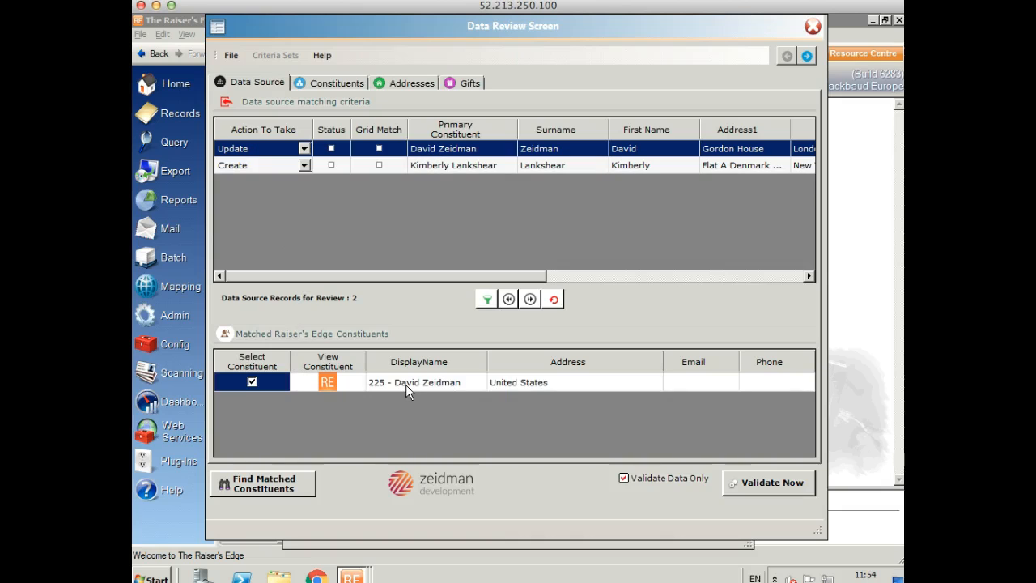
click(807, 276)
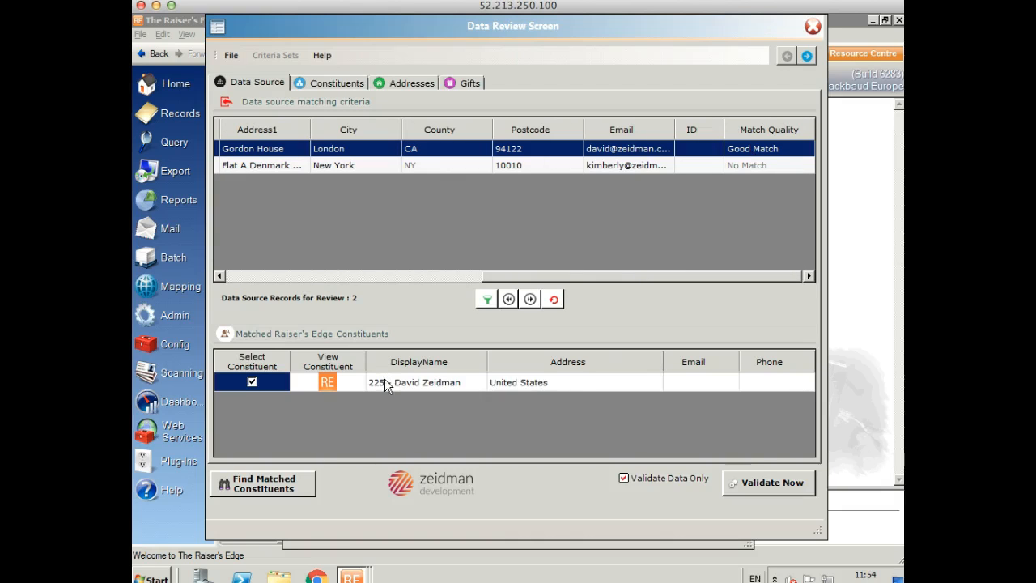
- Review the matched constituent's Raiser's Edge record and the actions assigned to both data source records
click(324, 379)
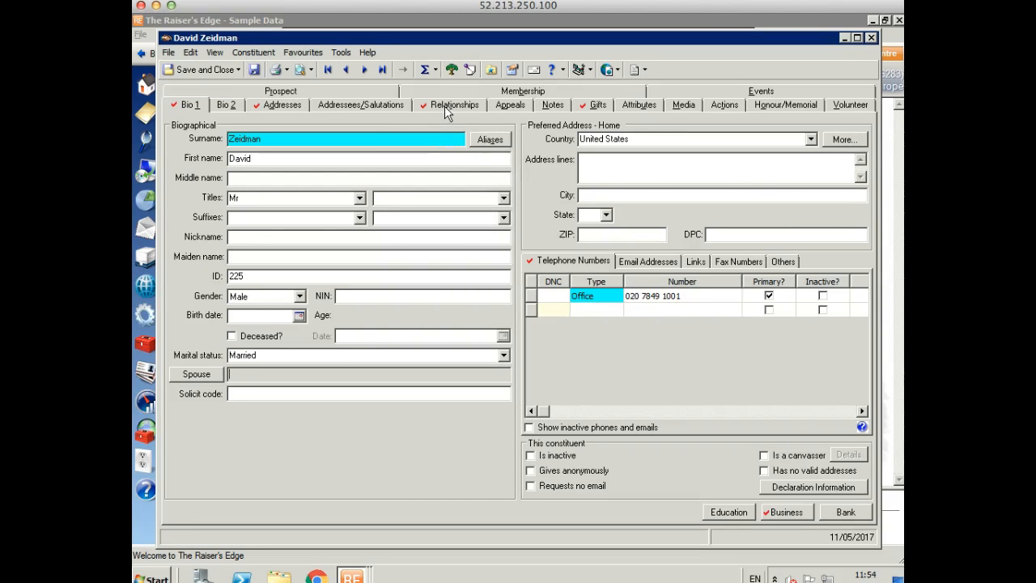
click(202, 70)
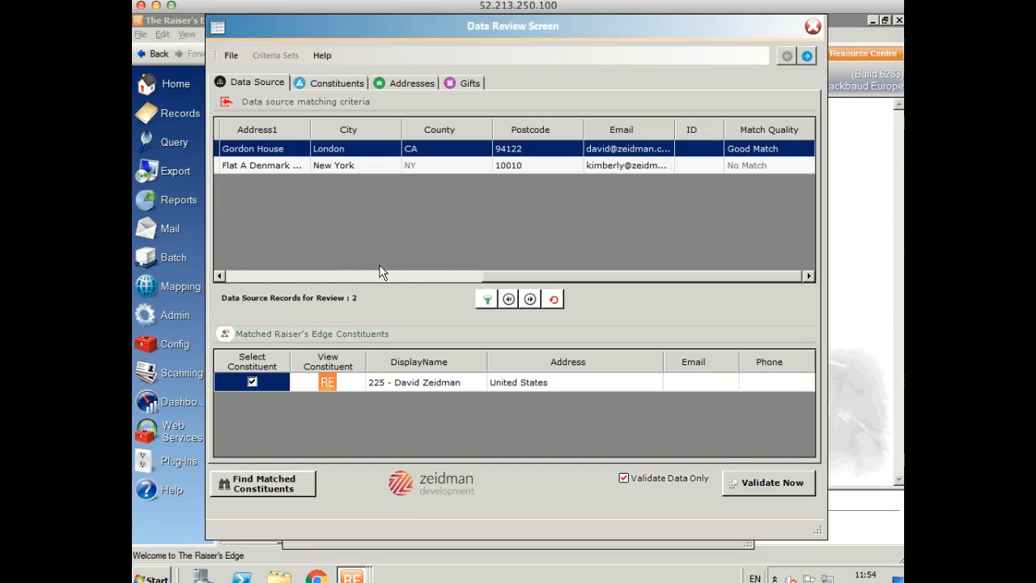
click(228, 277)
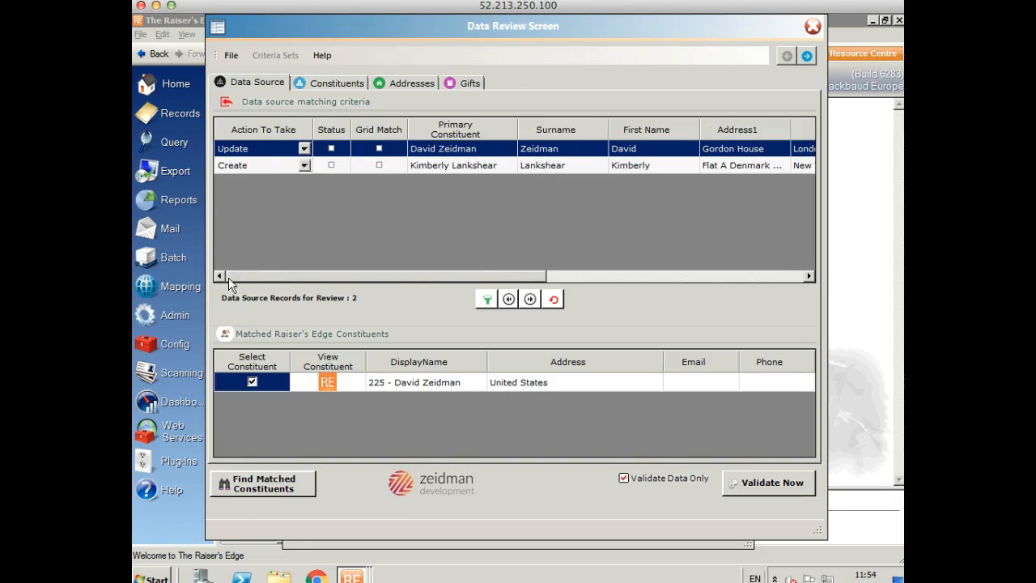
click(304, 149)
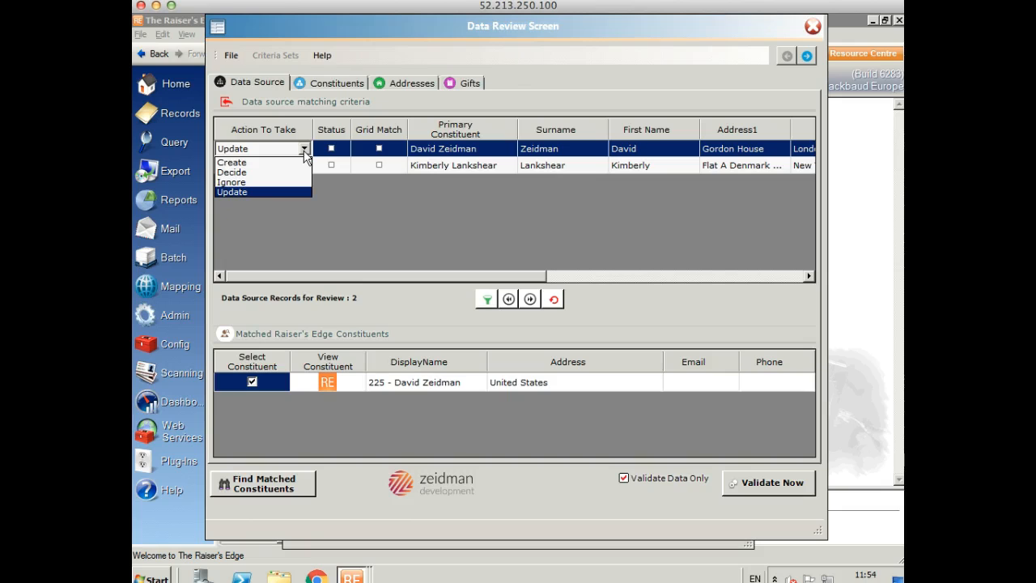
click(304, 151)
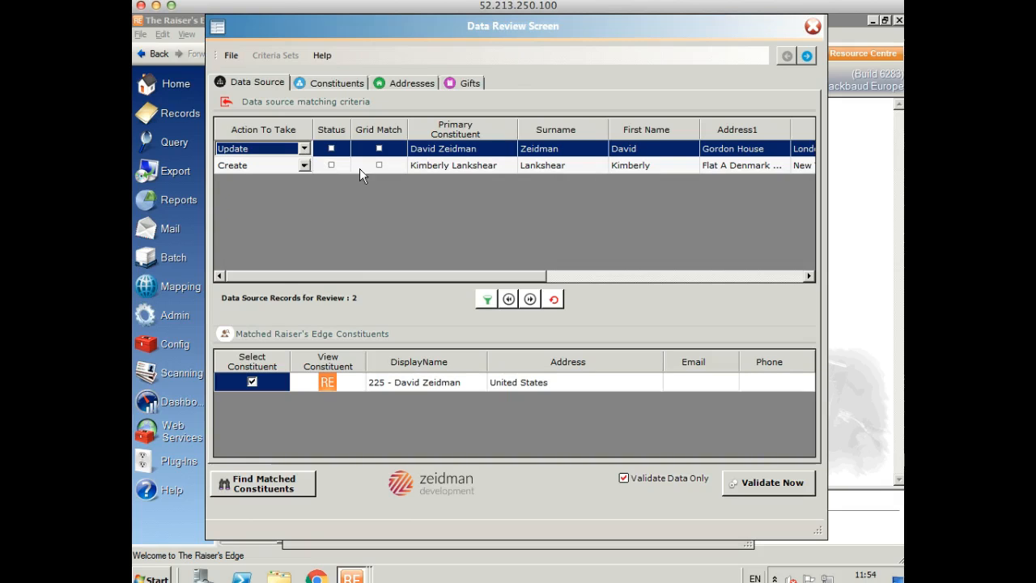
click(451, 168)
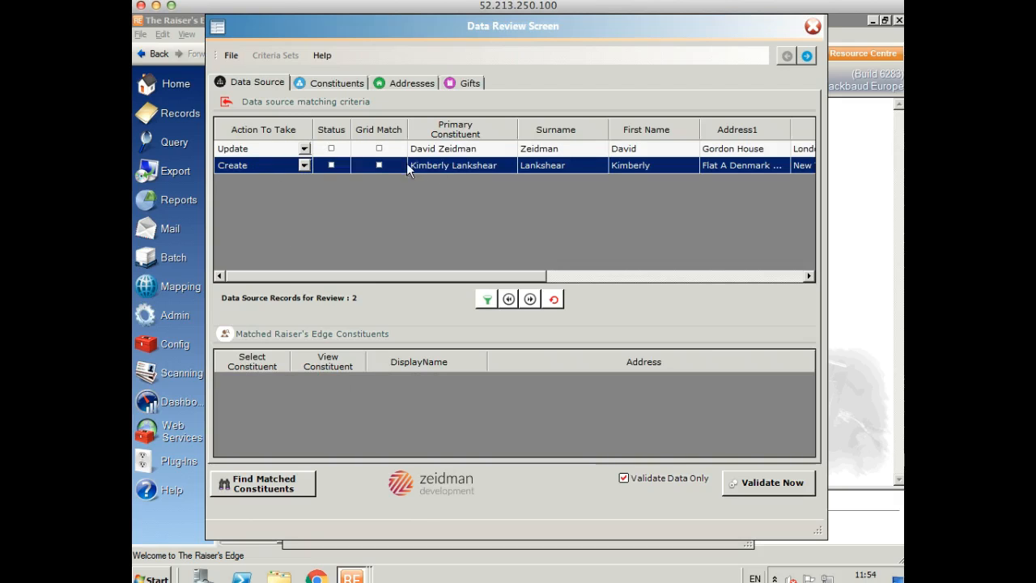
- Examine the data to be imported by the constituent, constituent code, appeal, email, phone and gift mappings
click(322, 81)
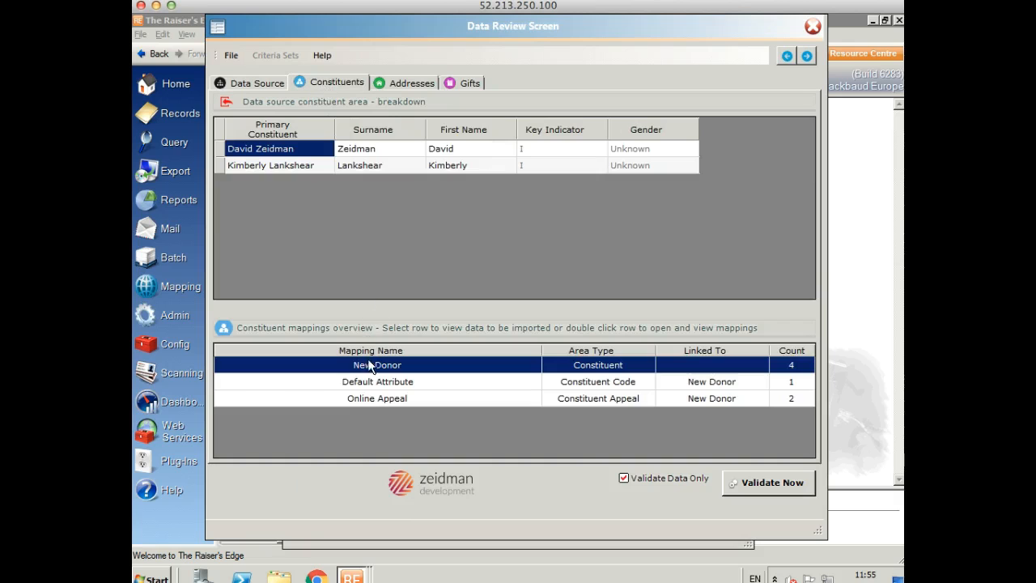
click(374, 384)
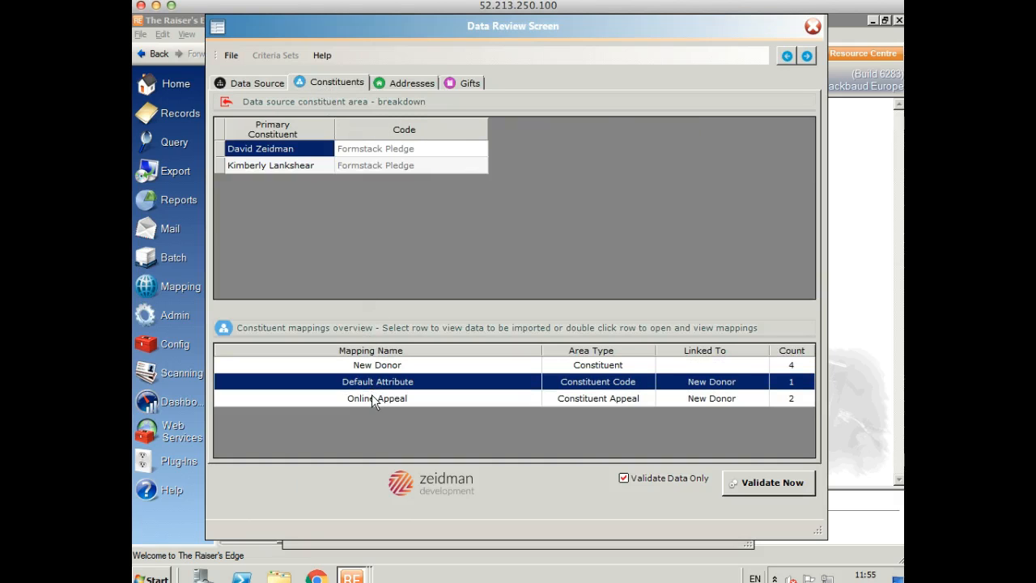
click(374, 399)
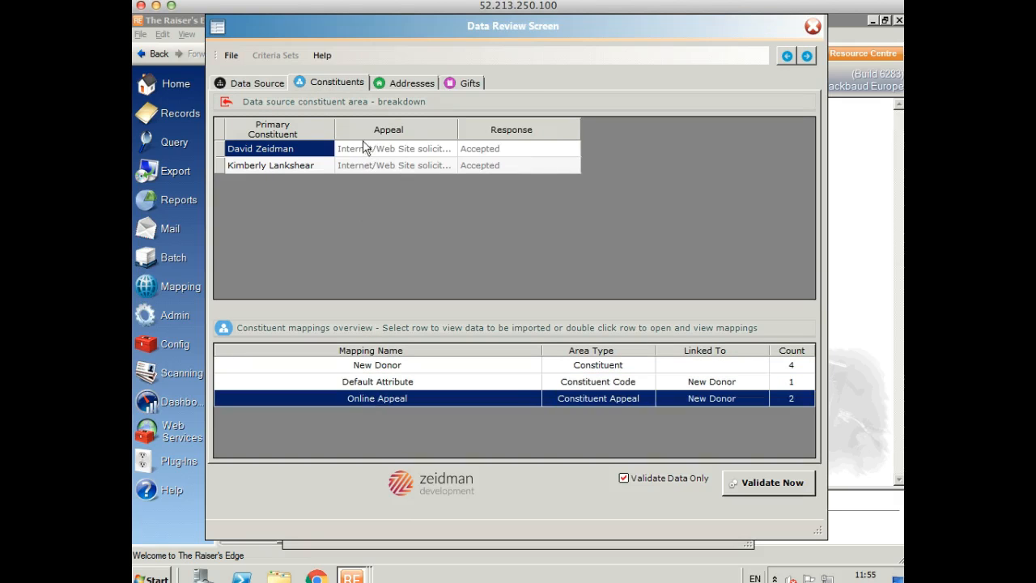
click(393, 86)
click(386, 383)
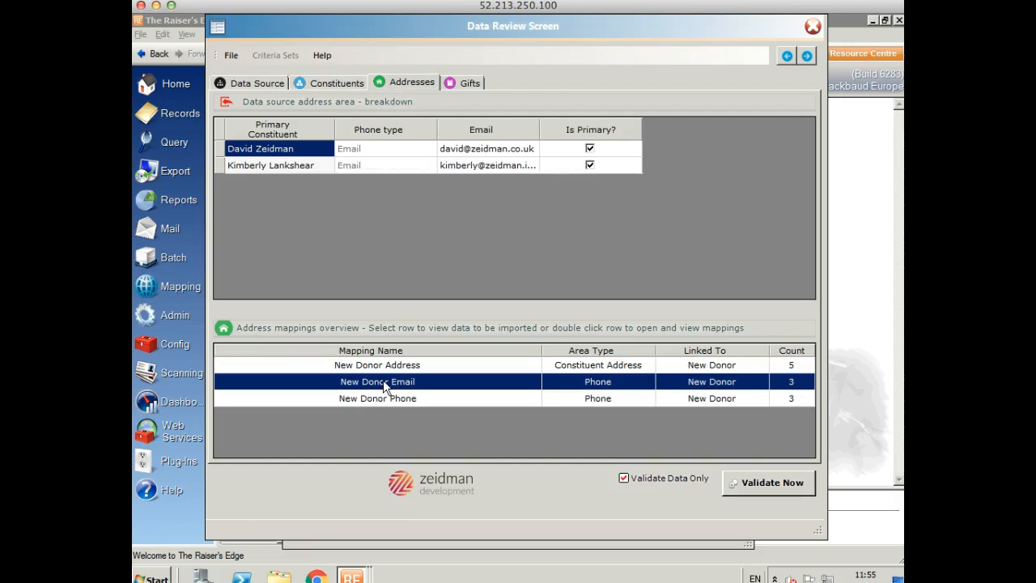
click(381, 399)
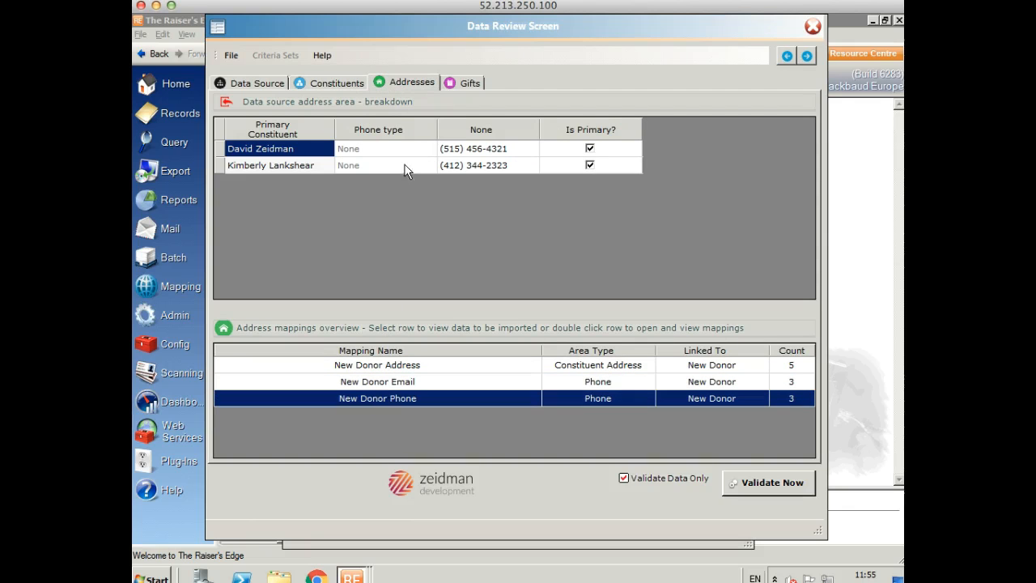
click(457, 84)
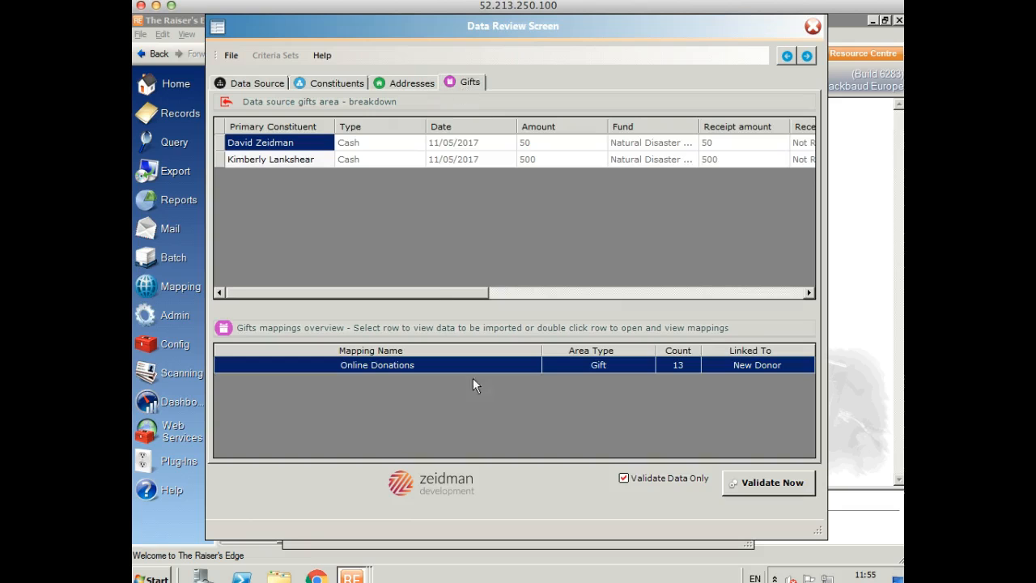
- Run a validation-only pass on the data source records, check the import summary report and close it
click(256, 88)
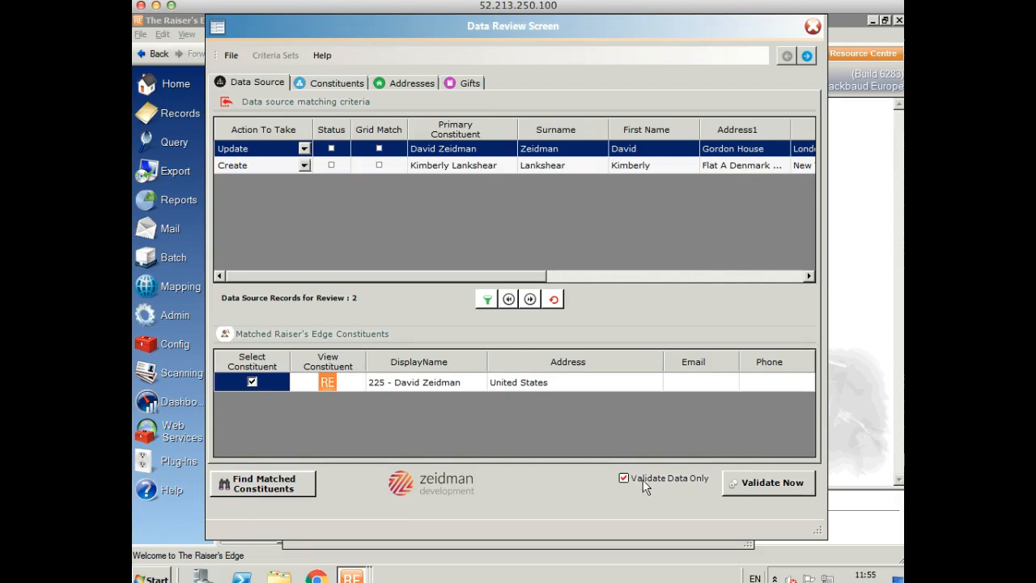
click(754, 484)
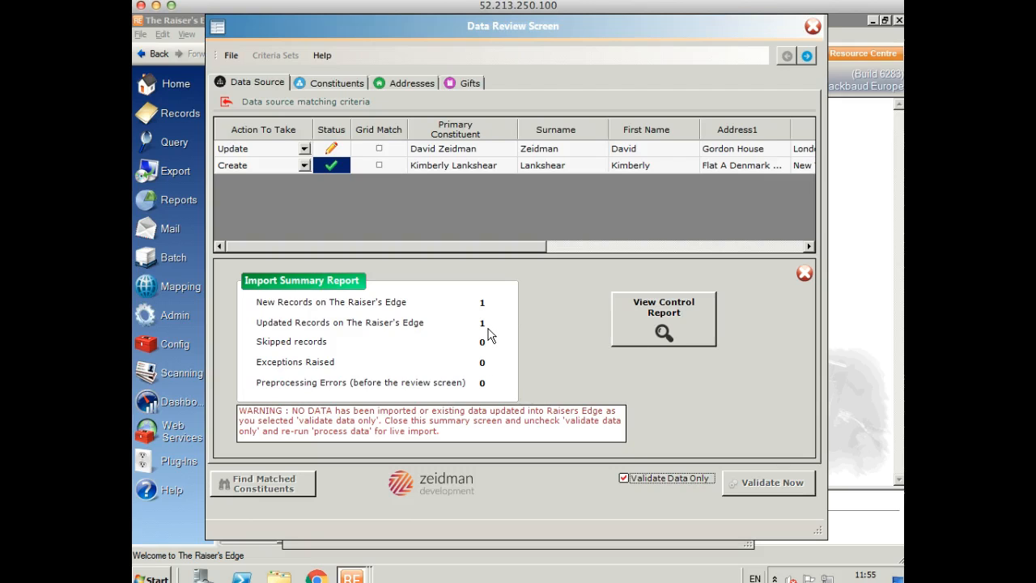
click(803, 274)
- Turn off Validate Data Only and run the live import, saving the static query as Importacular Demo
click(623, 478)
click(736, 486)
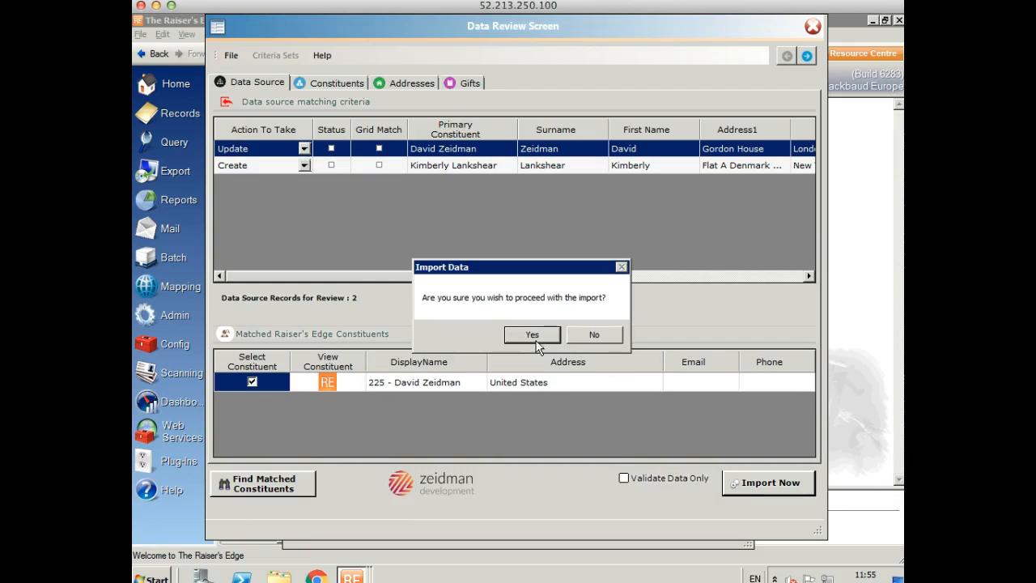
click(532, 335)
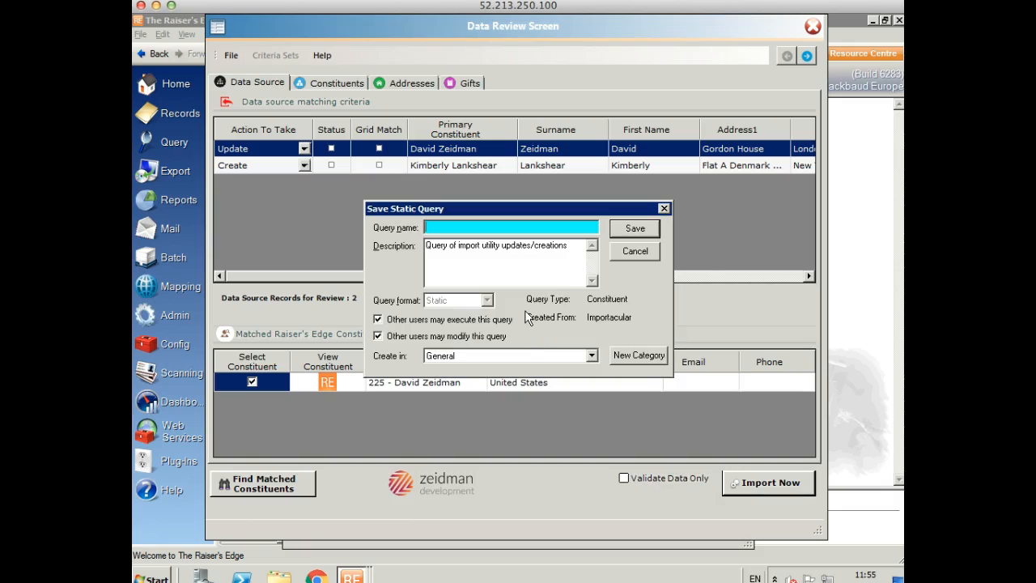
text(Importacular Demo)
click(636, 230)
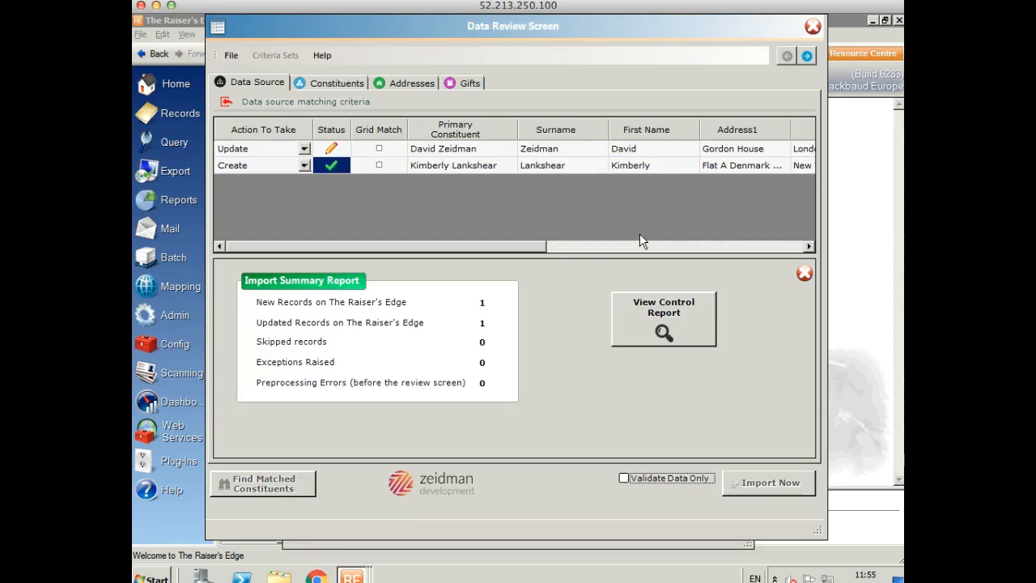
- Examine the Properties, Exceptions and Template sheets of the control report, and close the report
click(666, 307)
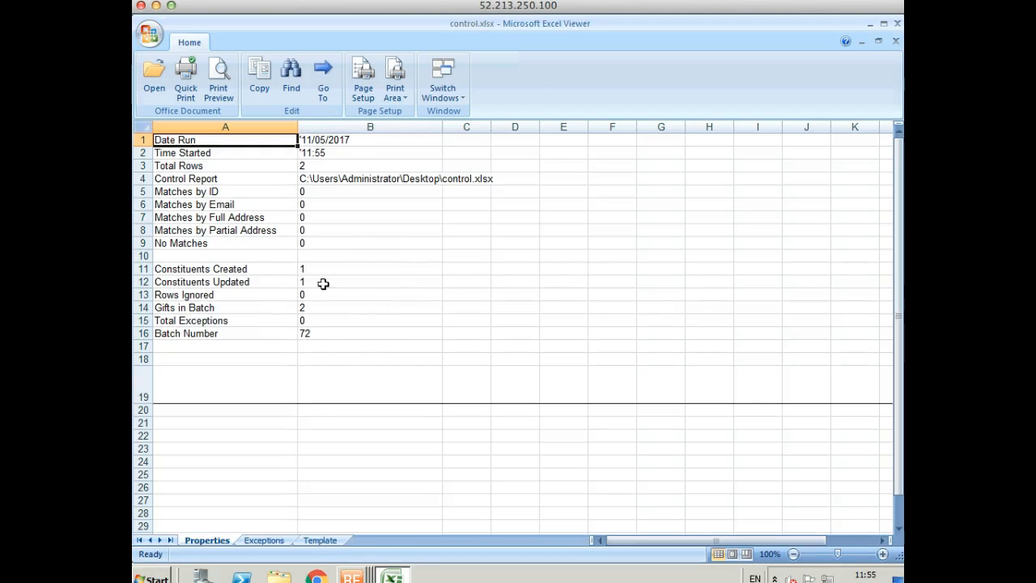
click(266, 540)
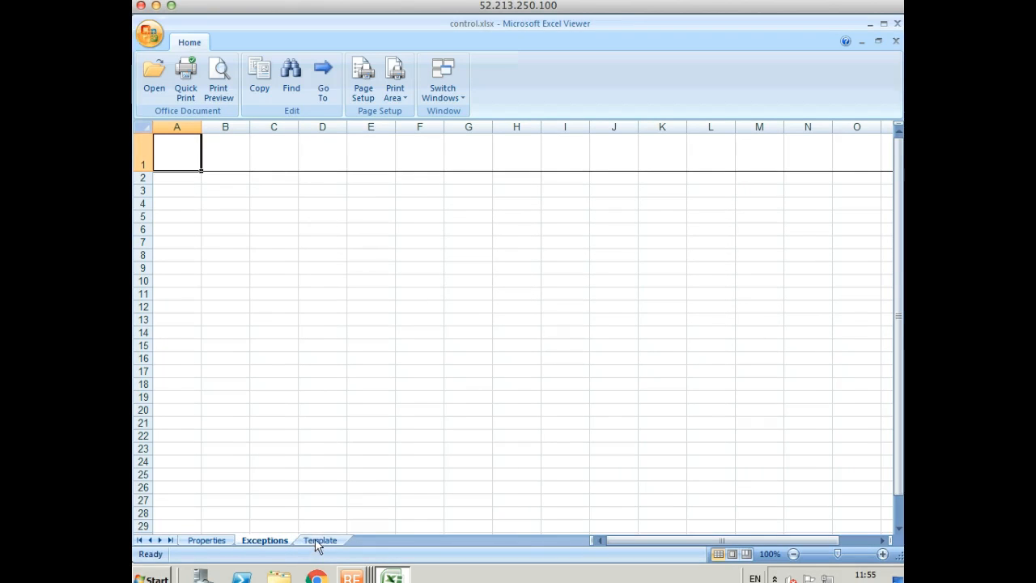
click(318, 541)
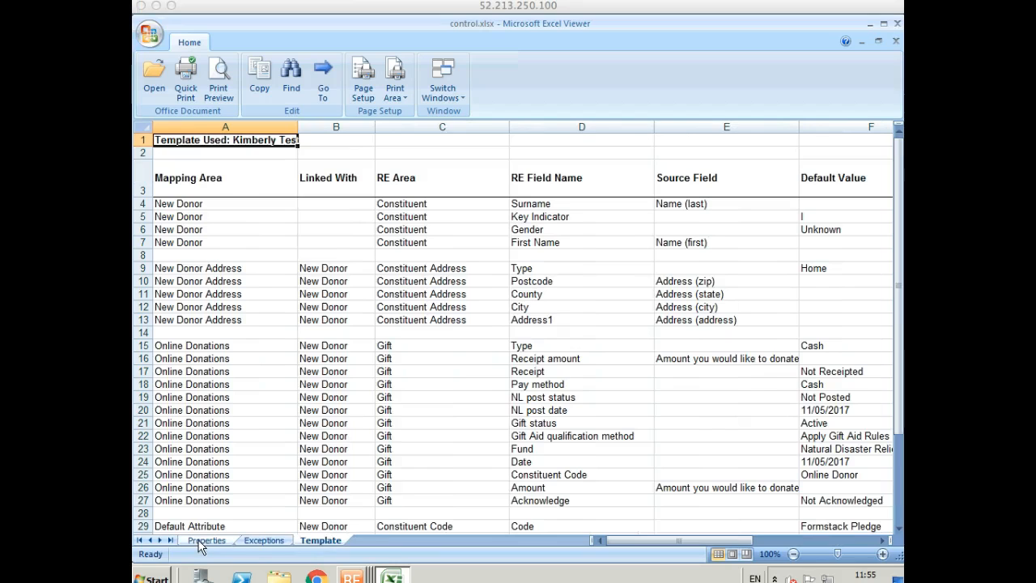
click(897, 24)
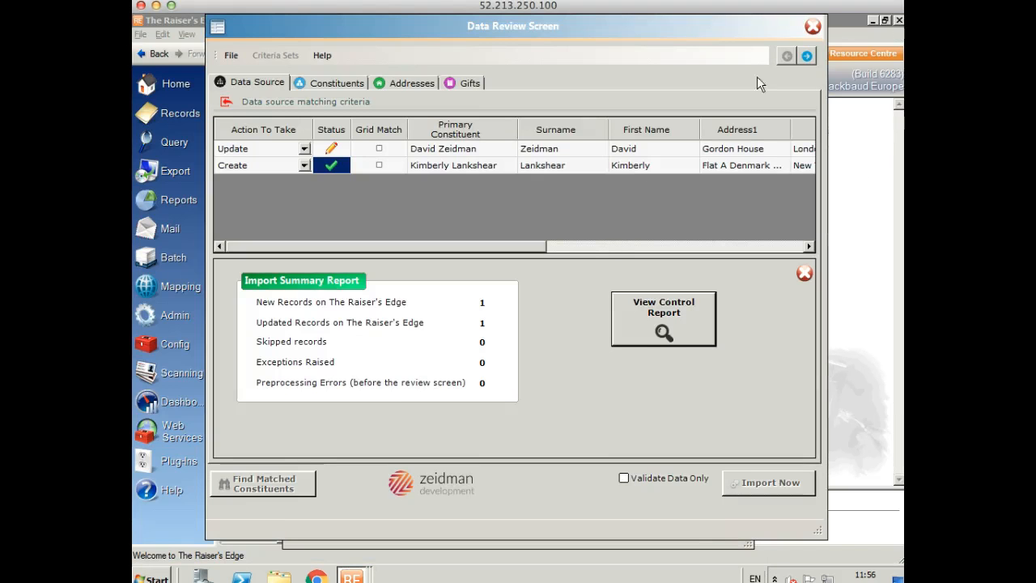
- Close the data review, the data source import settings and Importacular
click(812, 26)
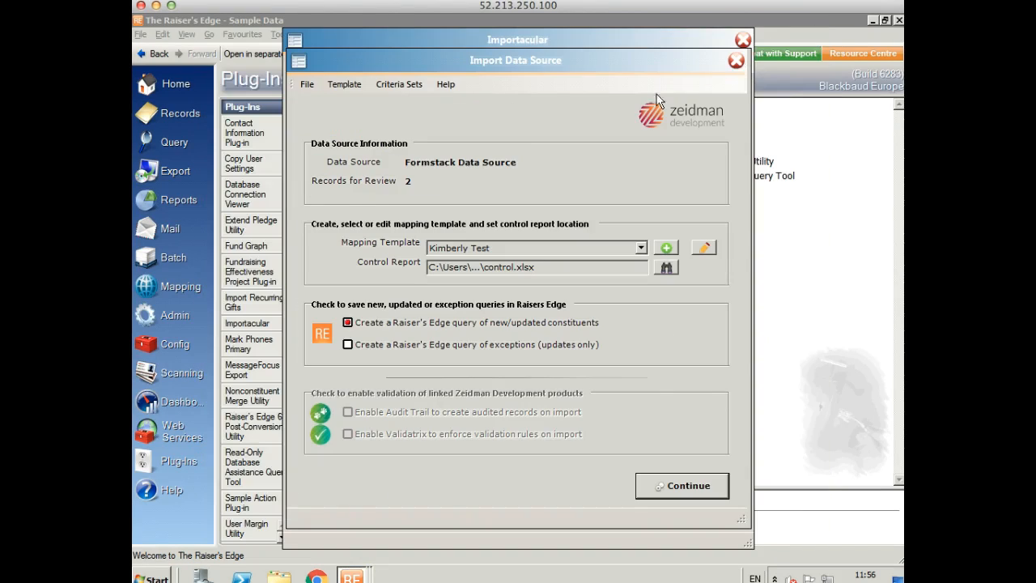
click(743, 41)
click(742, 40)
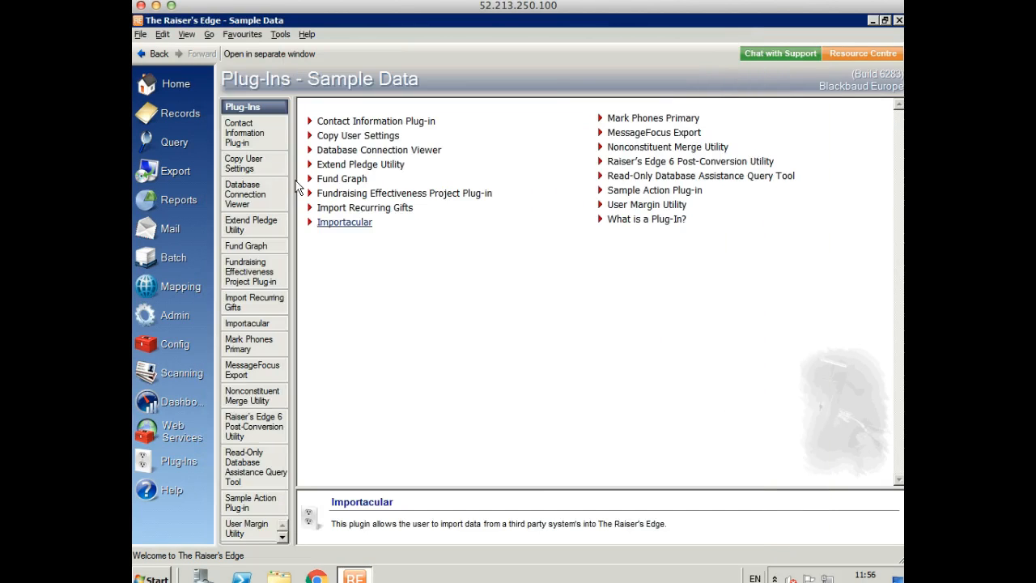
- Sort the General queries by creation date and open the Importacular Demo query
click(175, 143)
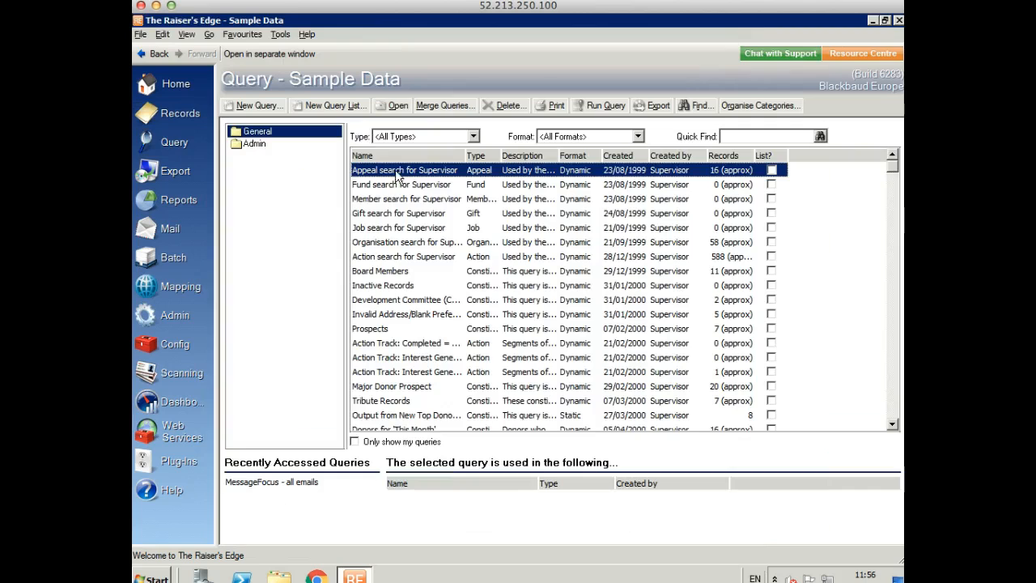
click(634, 157)
scroll(894, 427, down, 10)
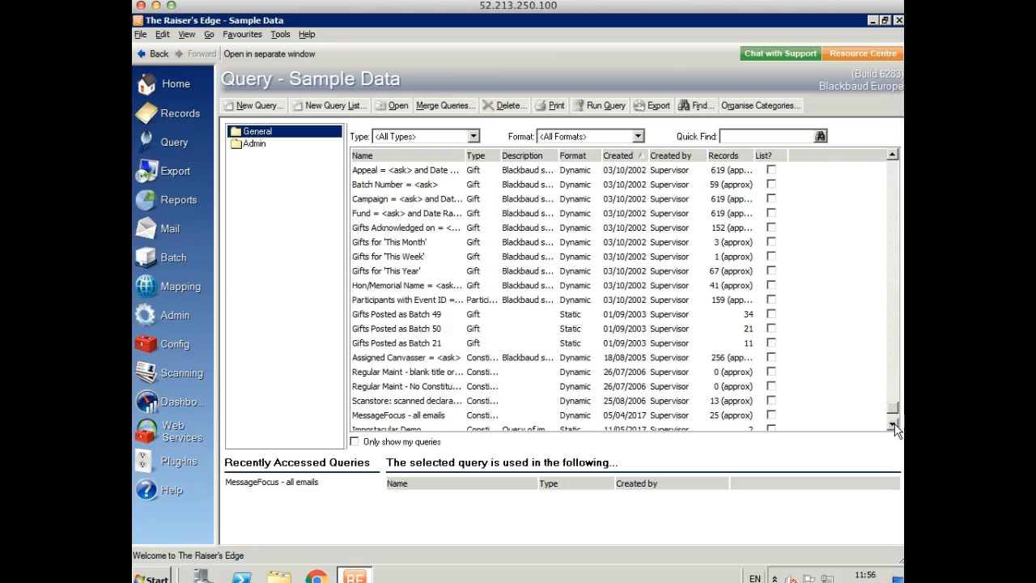
click(892, 424)
double_click(398, 416)
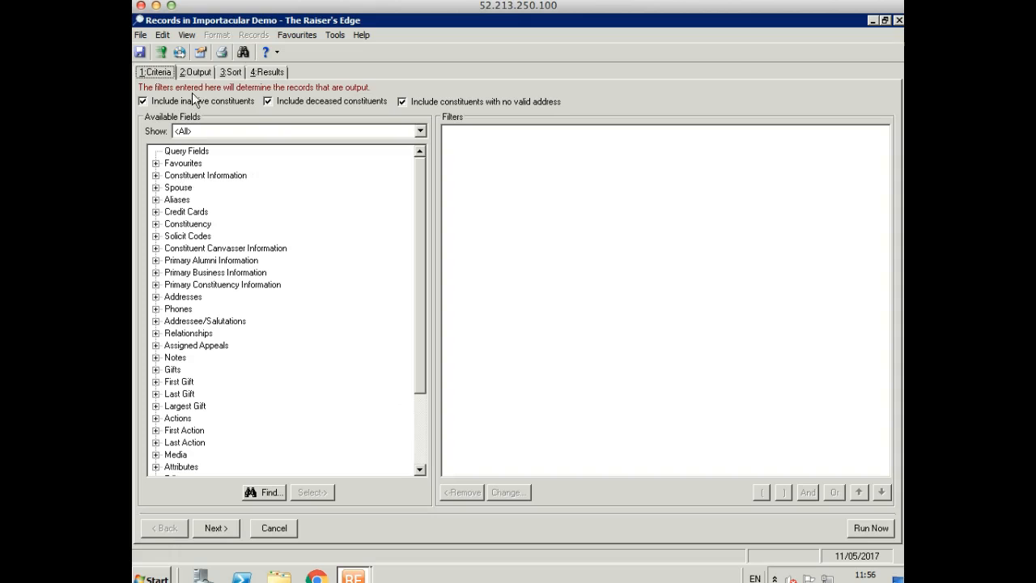
- Add Constituent ID and First Name to the query output and display the results
click(195, 72)
click(156, 175)
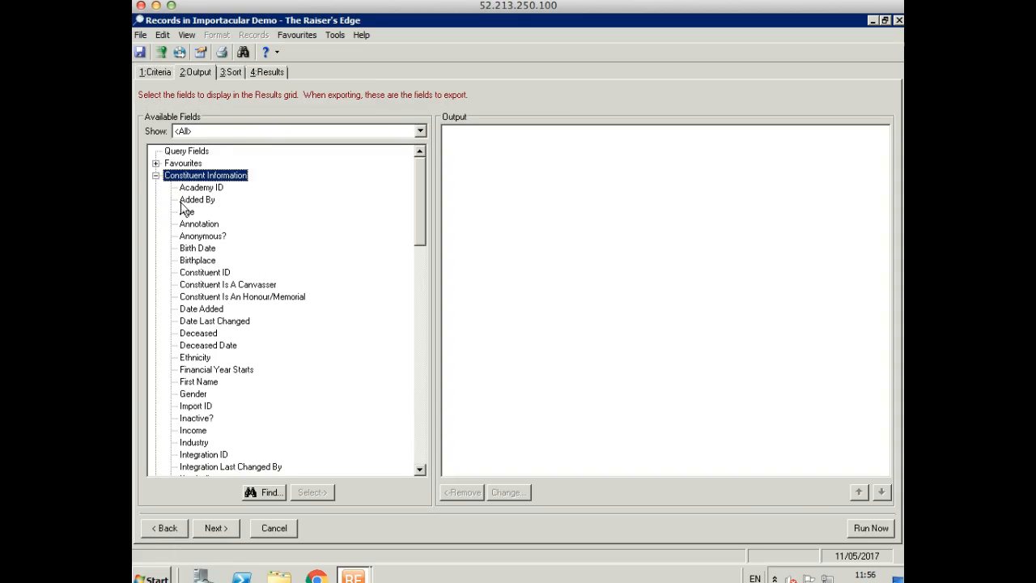
double_click(196, 274)
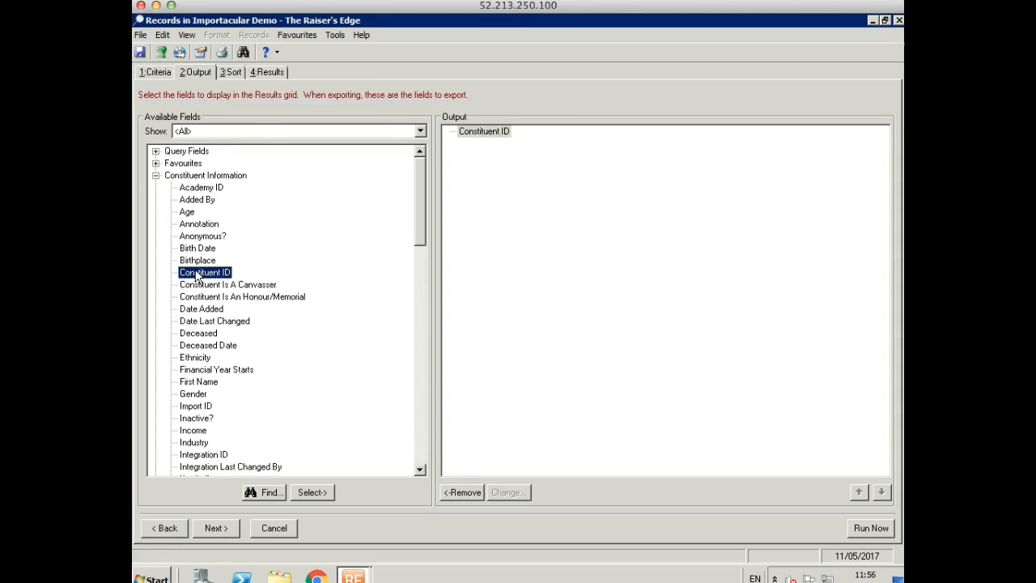
double_click(198, 381)
click(260, 74)
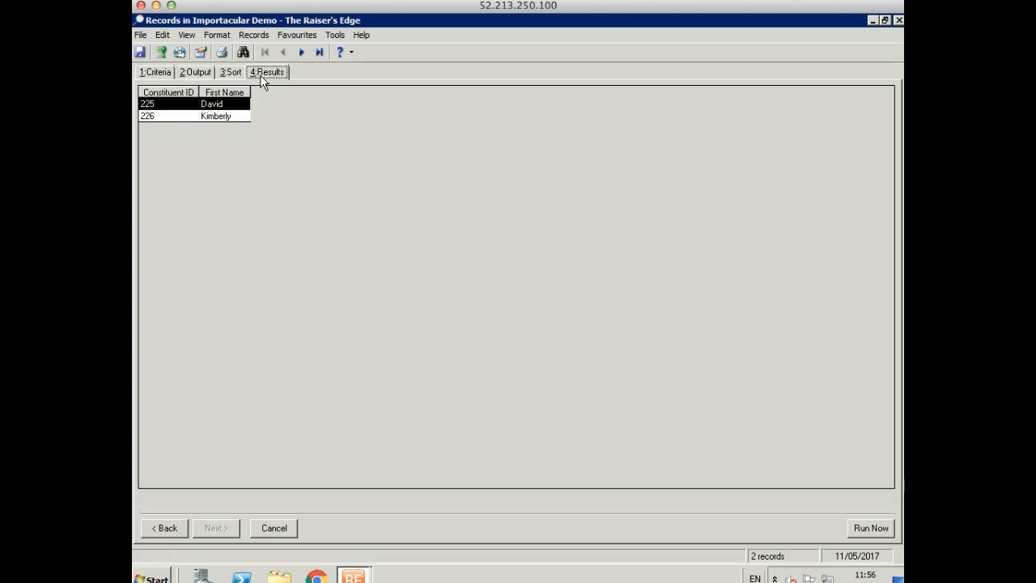
- Check the updated constituent's phone numbers, email addresses and appeals, then save and close the record
double_click(219, 103)
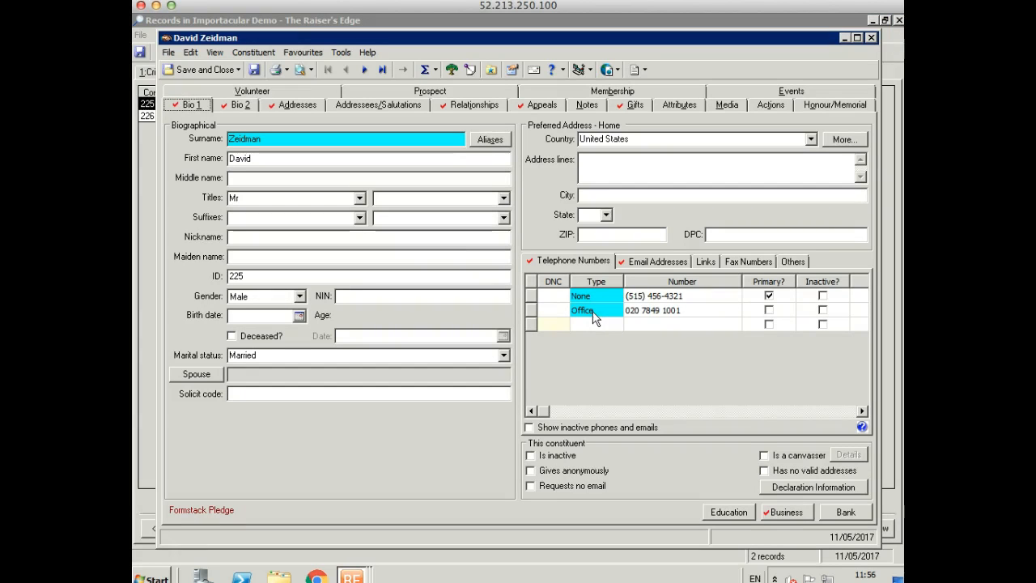
click(650, 262)
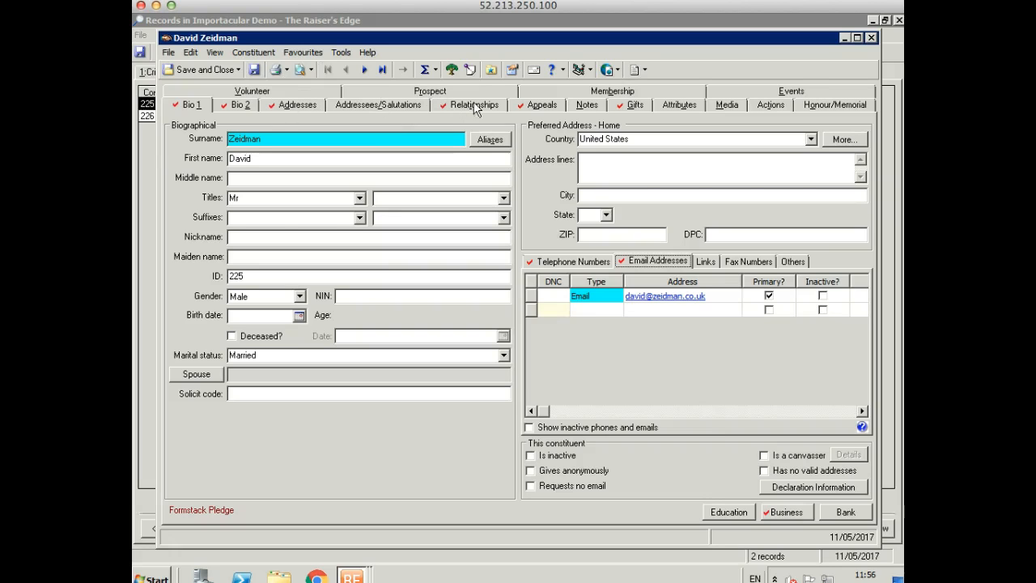
click(538, 105)
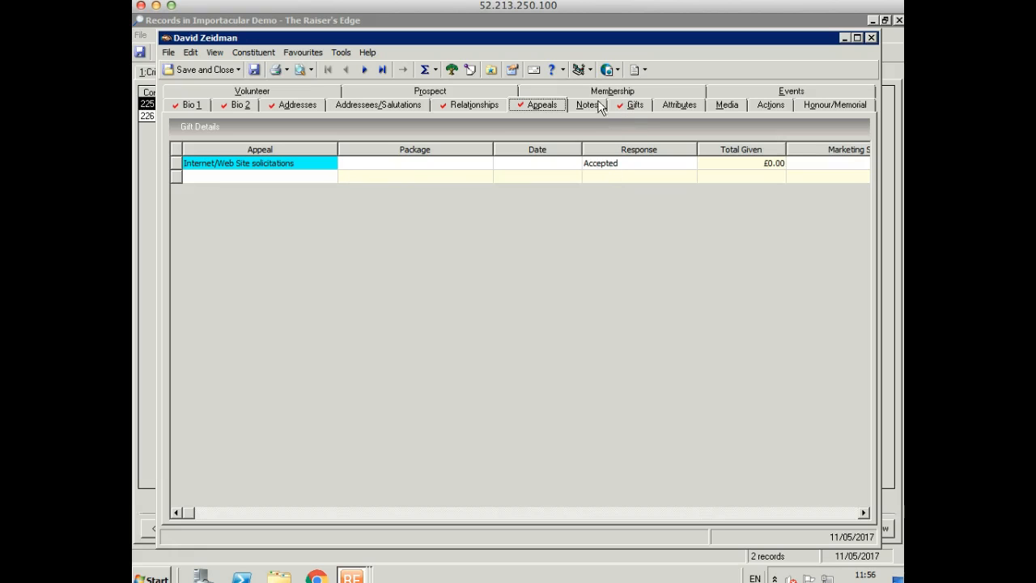
click(208, 69)
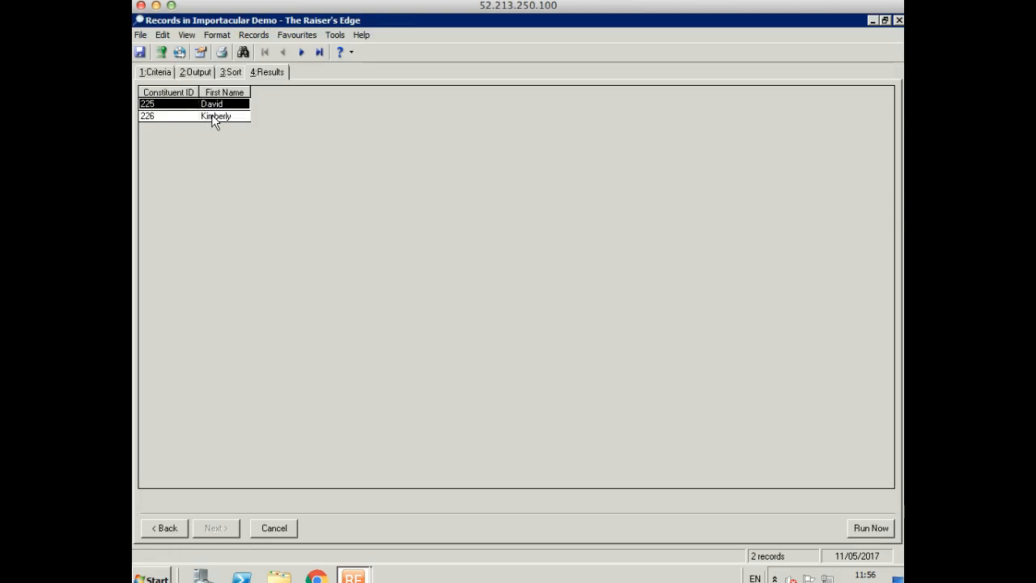
- Check the second query result's constituent details, email addresses and appeals, then close the record and the query without saving
double_click(215, 120)
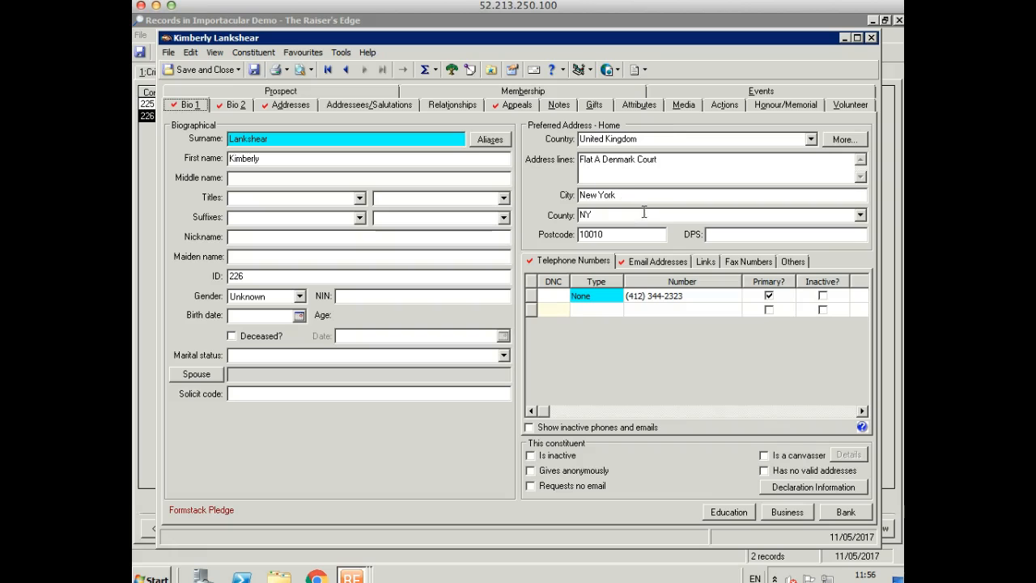
click(659, 261)
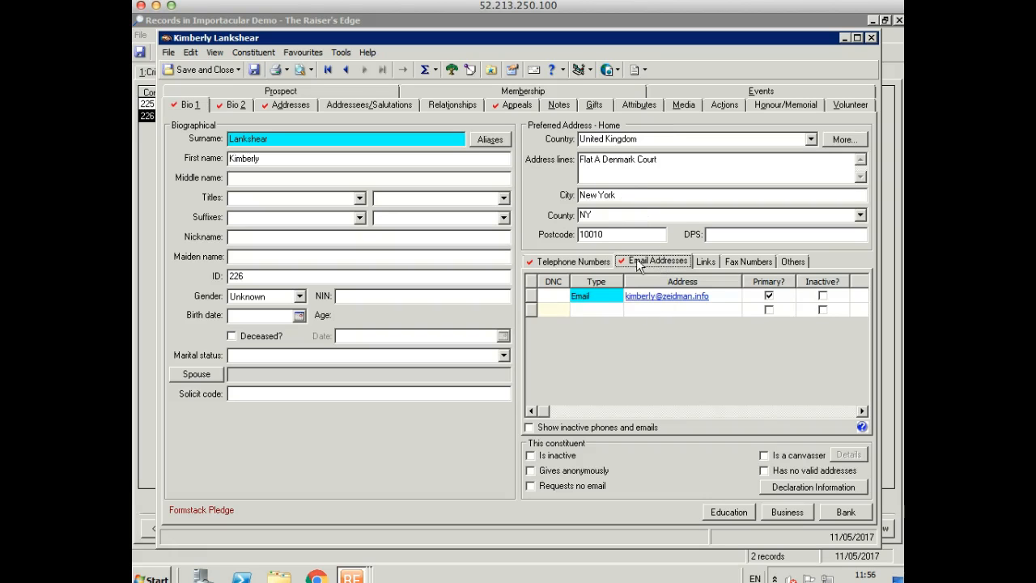
click(501, 106)
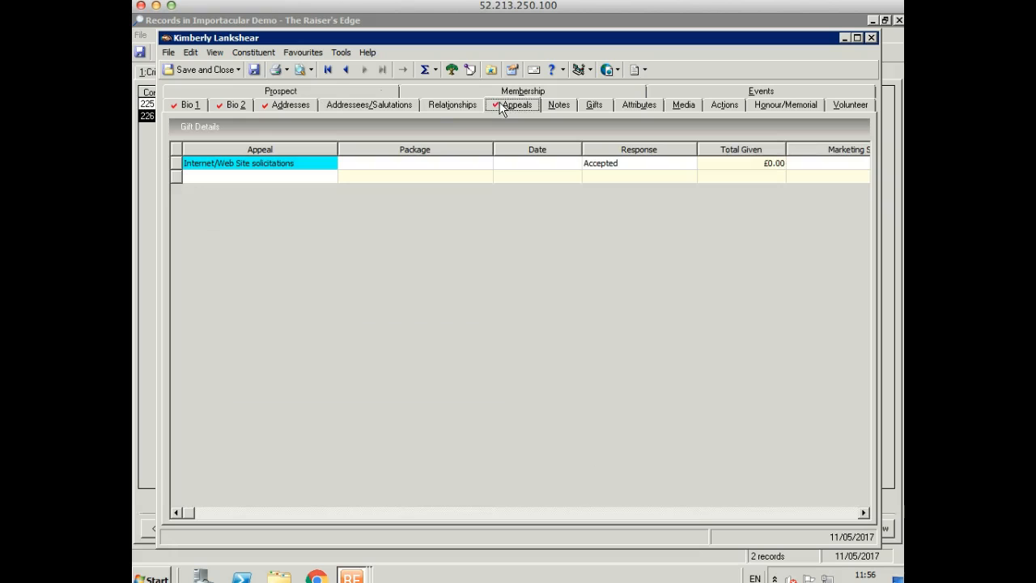
click(189, 105)
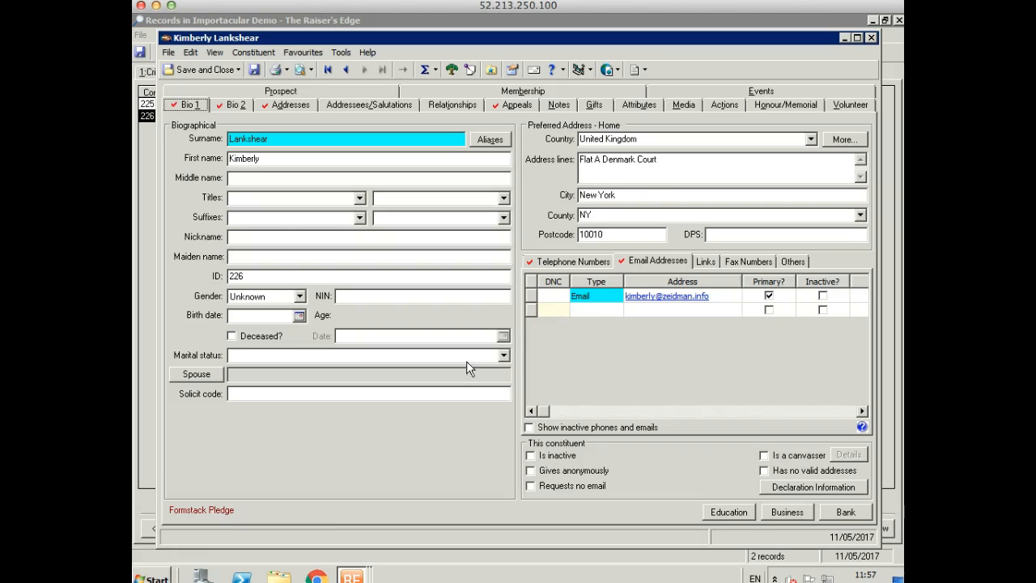
click(871, 38)
click(898, 20)
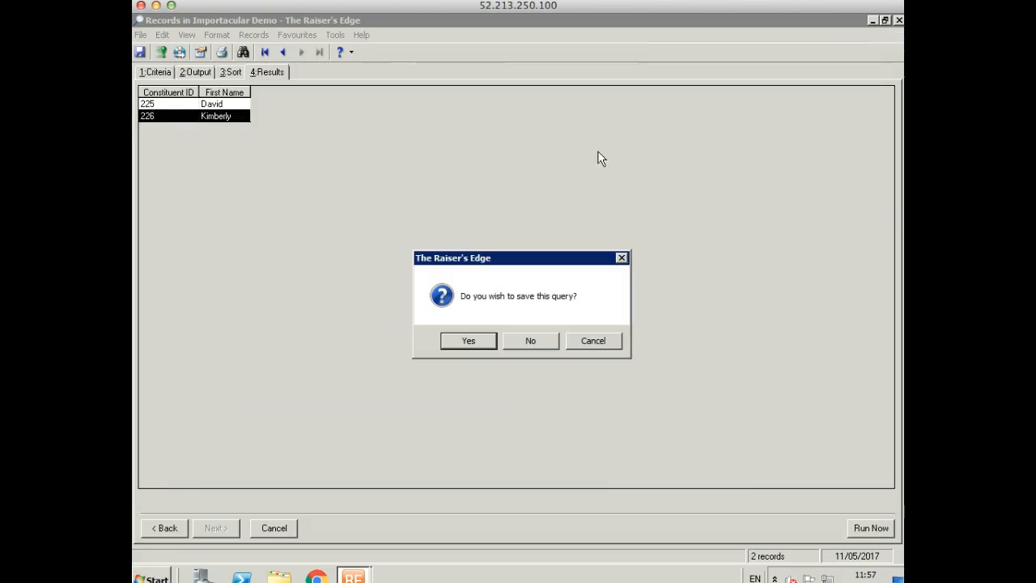
click(522, 340)
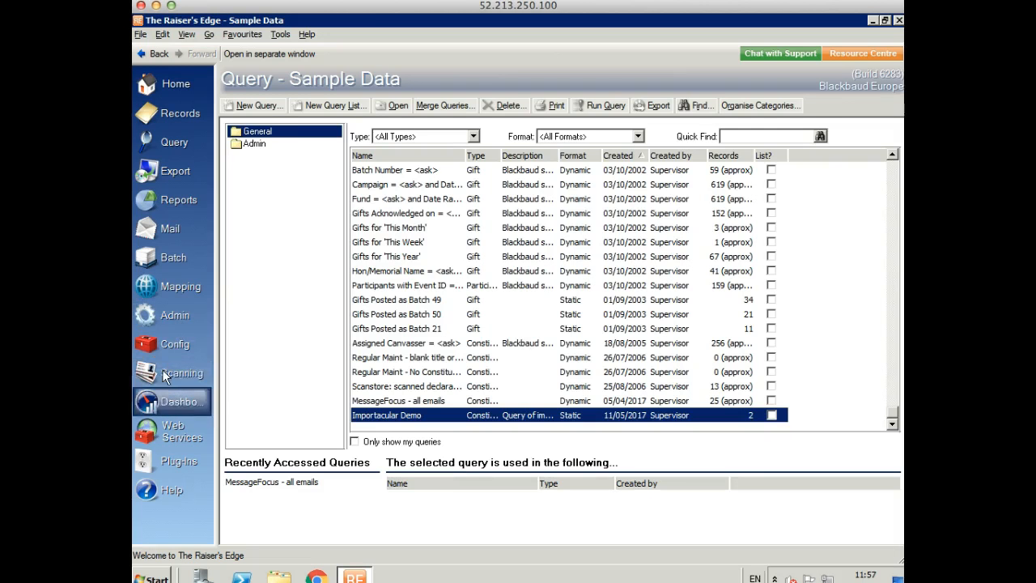
- Open Importacular gift batch 72 from the batch list
click(168, 255)
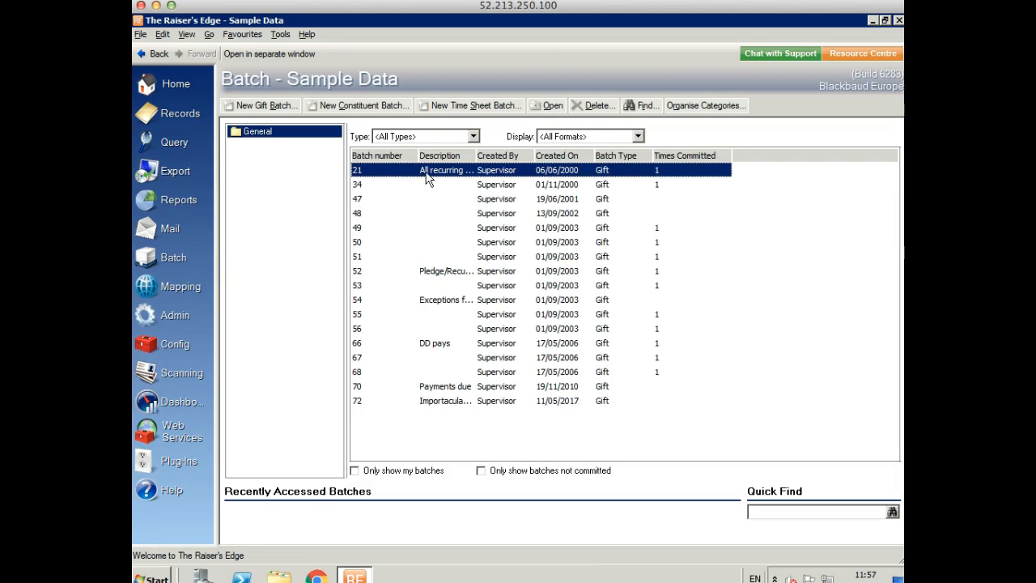
click(446, 402)
double_click(444, 400)
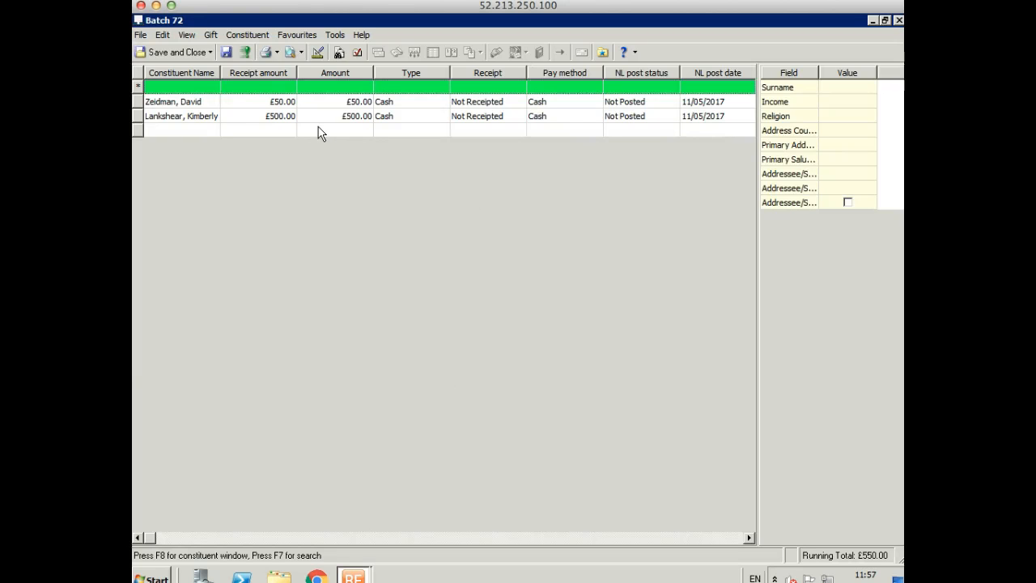
- Commit batch 72 with validation and a detailed control report, then close the report and the commit summary
click(245, 53)
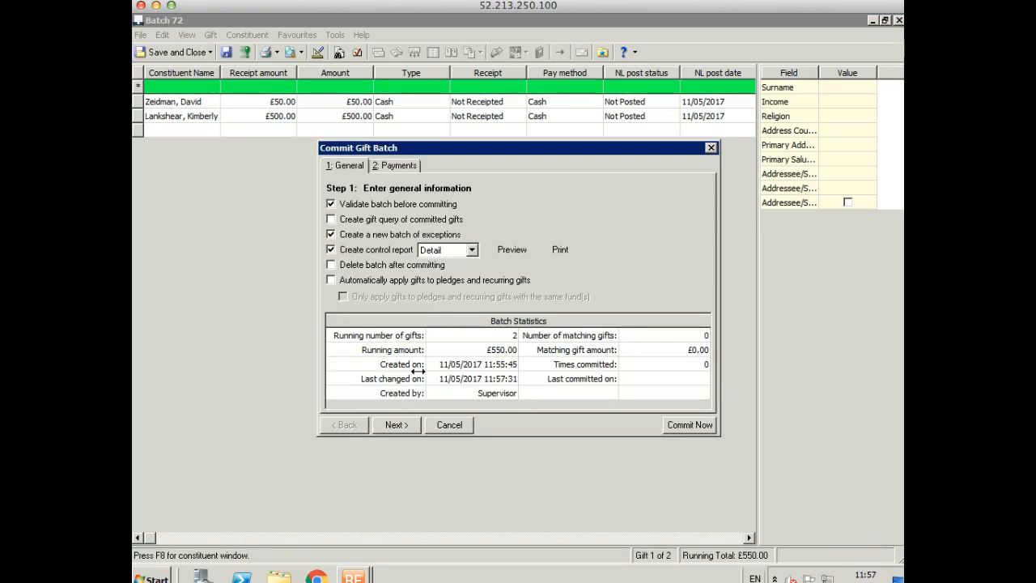
click(689, 425)
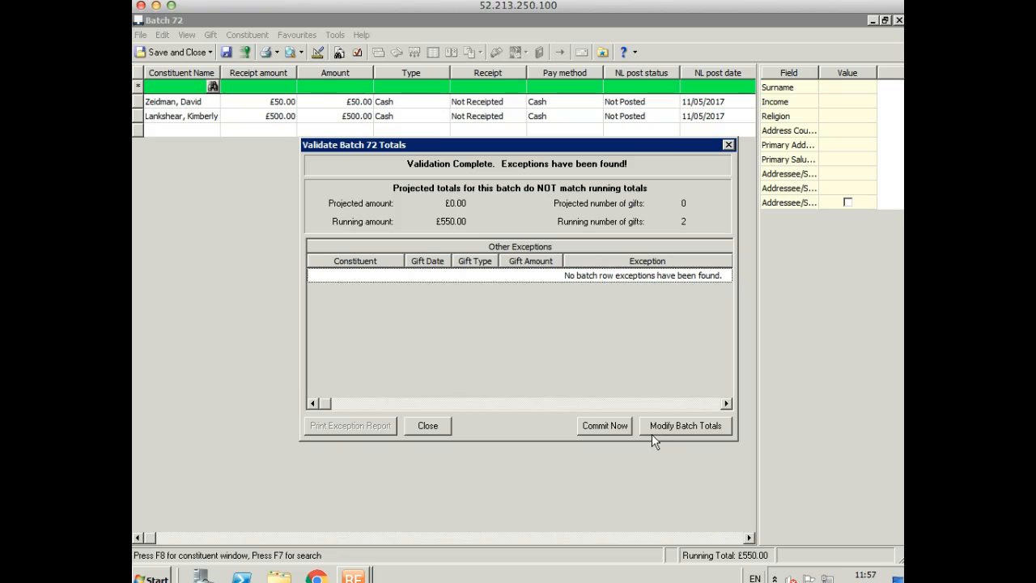
click(617, 429)
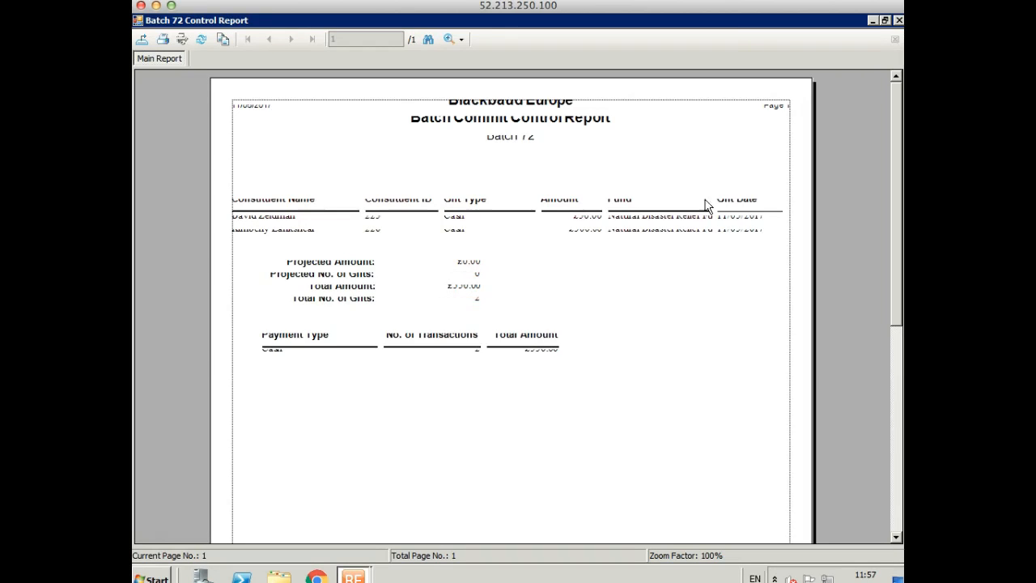
click(898, 20)
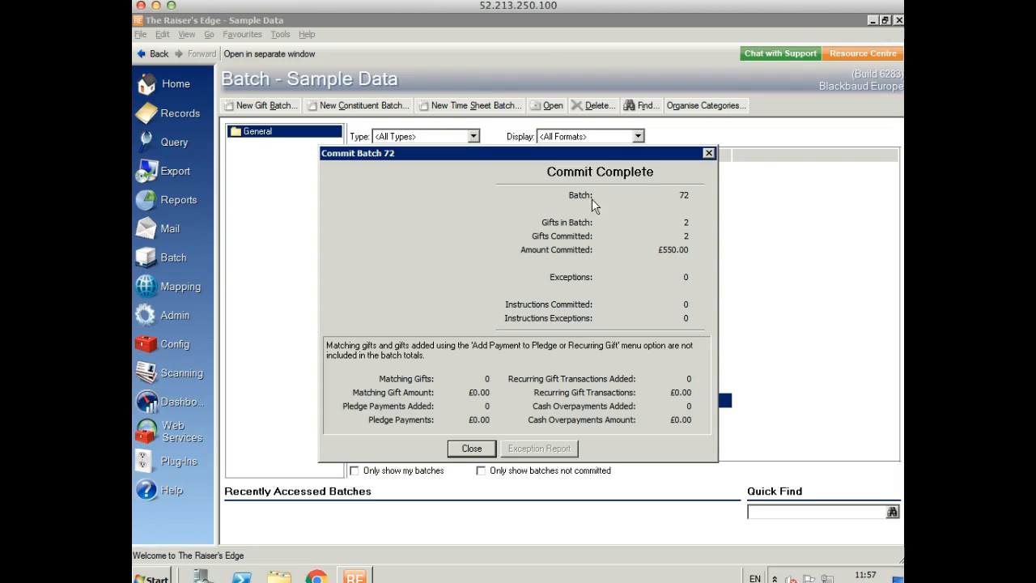
click(472, 447)
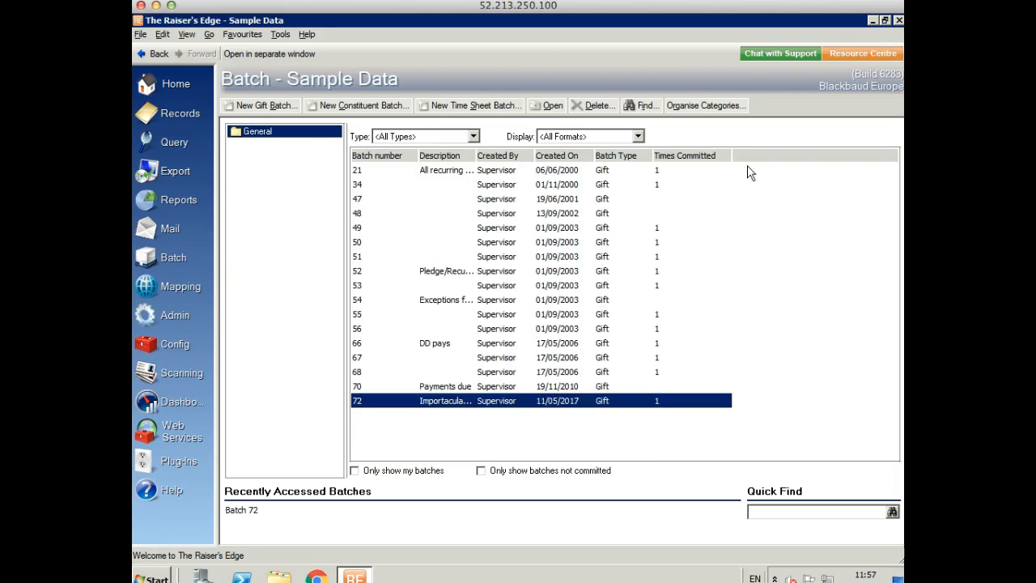
- Open the most recently accessed constituent, review the Natural Disaster Relief Fund cash gift, and save and close the gift
click(177, 115)
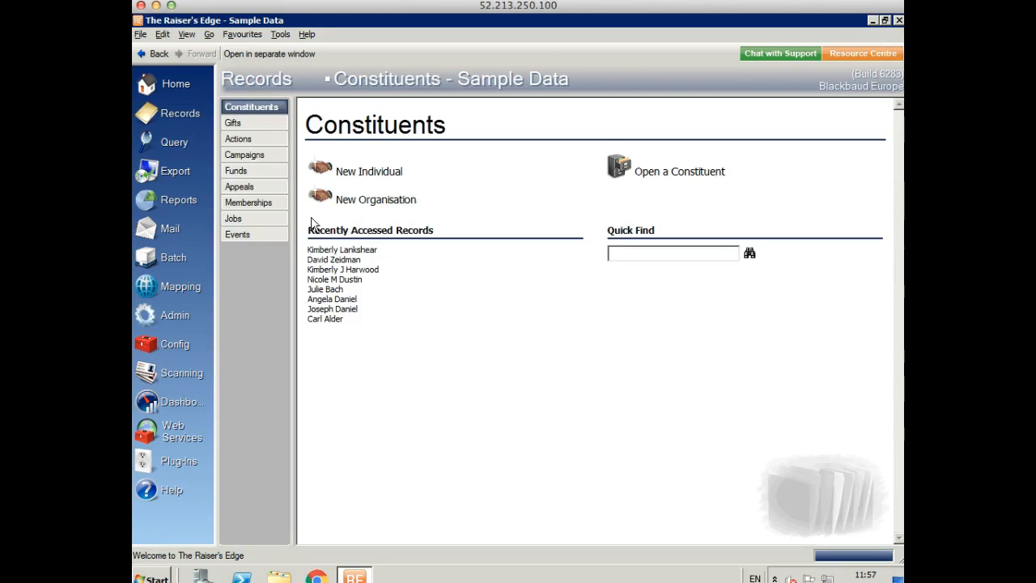
click(314, 251)
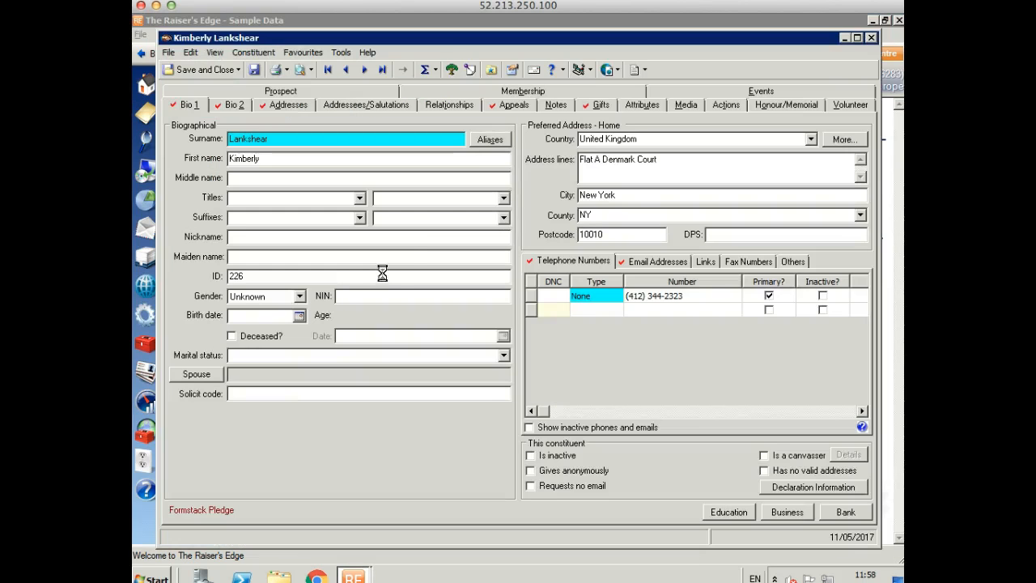
click(602, 106)
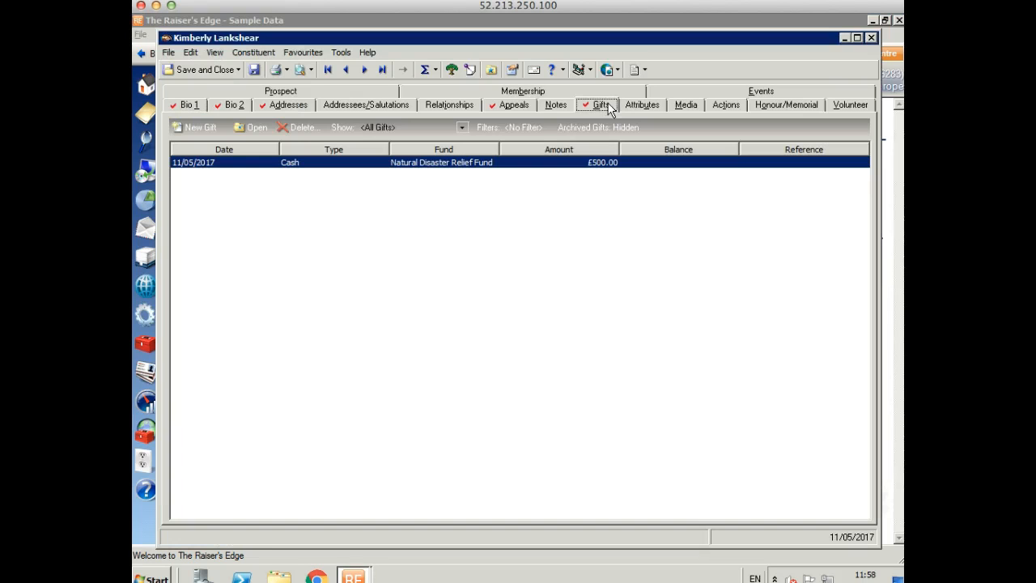
double_click(432, 161)
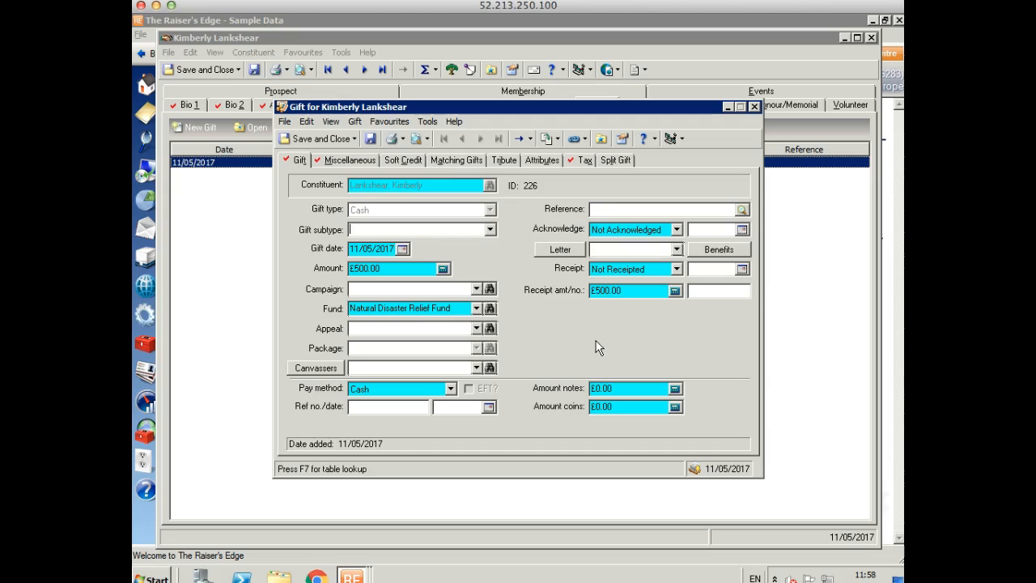
click(322, 140)
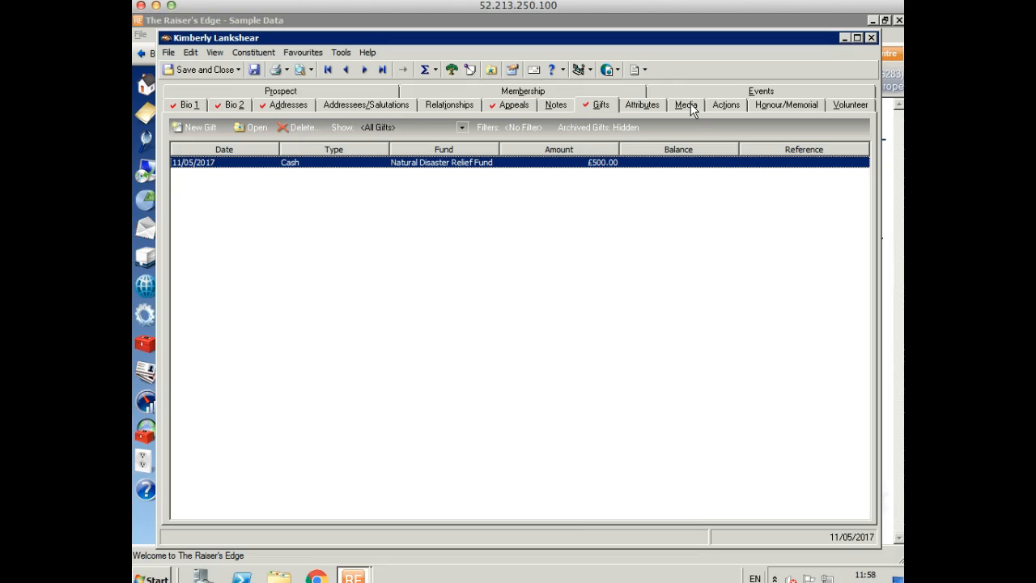